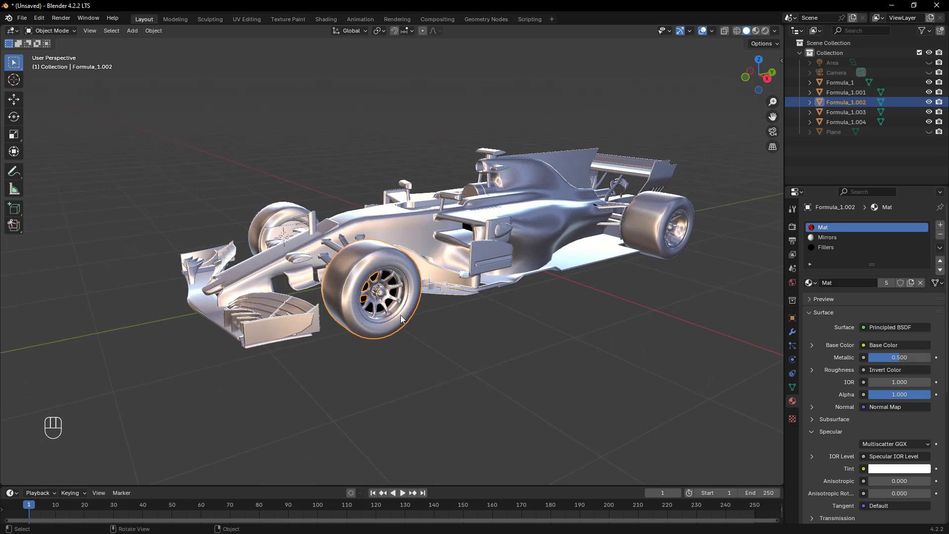
Snap the 3D cursor to the car's left front wheel, add an Arrows empty there and scale it down.
key("shift+s")
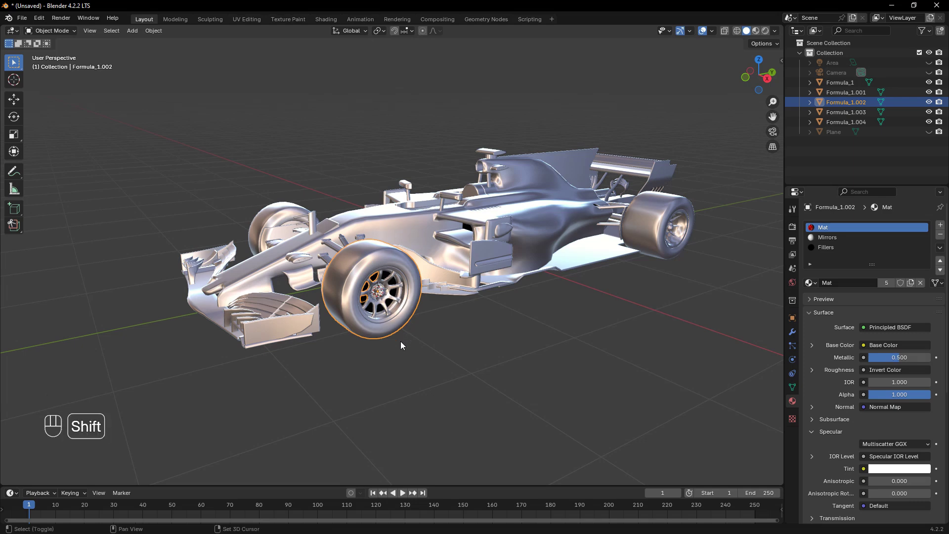
key("shift+a")
mouse_move(401, 341)
left_click(437, 353)
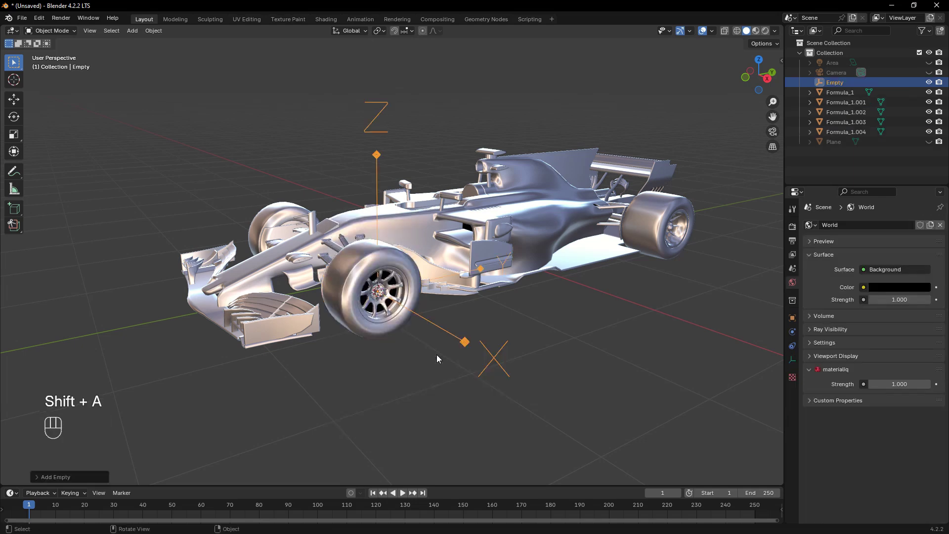
key("s")
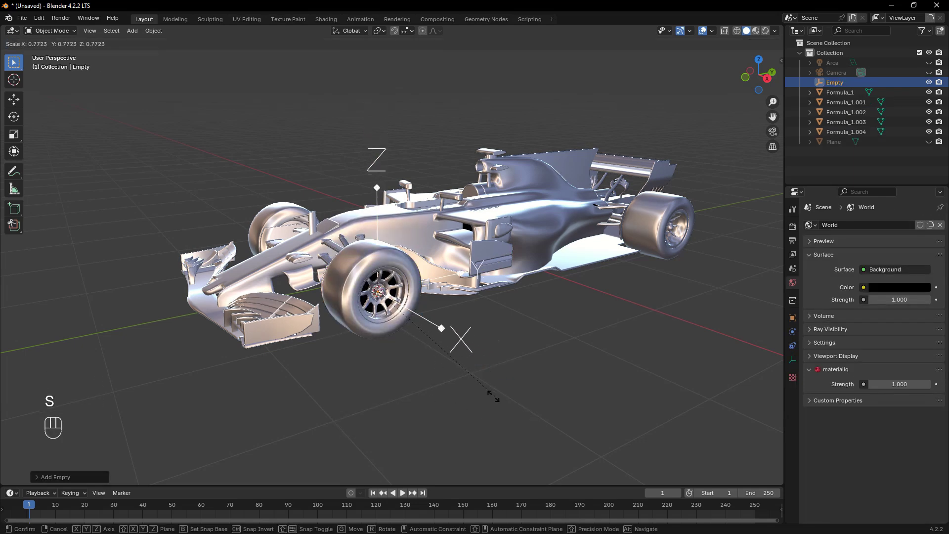
left_click(461, 383)
Place an Arrows empty at the center of the left rear wheel using the 3D cursor, and scale it down.
middle_click_drag(462, 382, 605, 275)
left_click(669, 236)
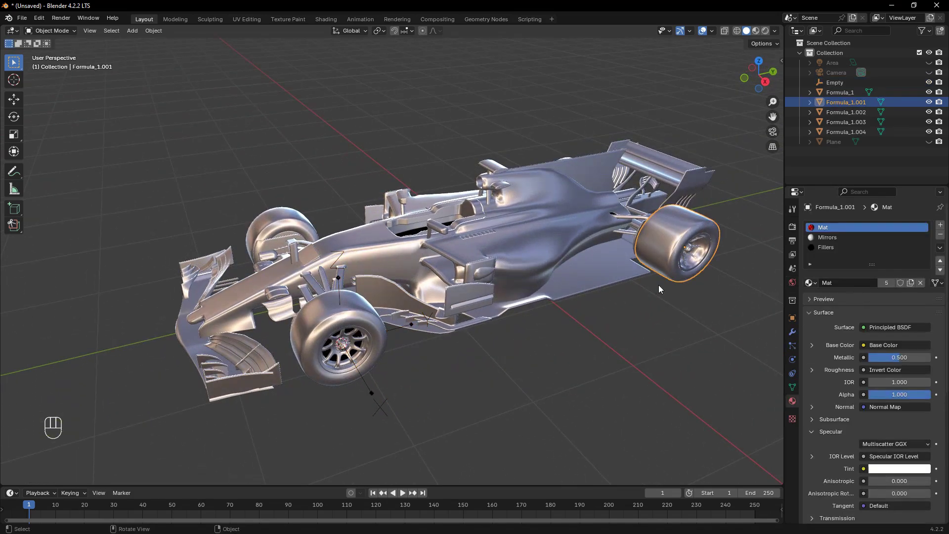
key("shift+s")
left_click(630, 325)
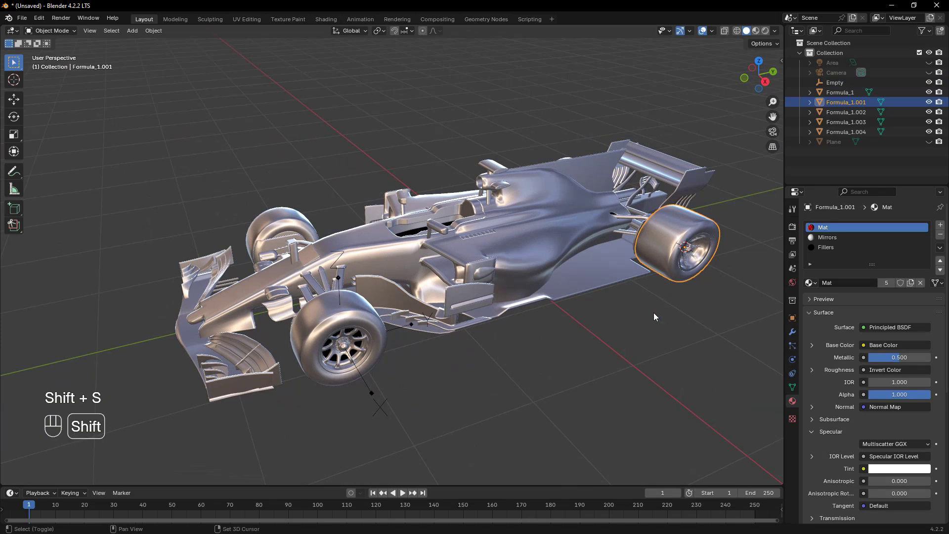
key("shift+a")
left_click(693, 322)
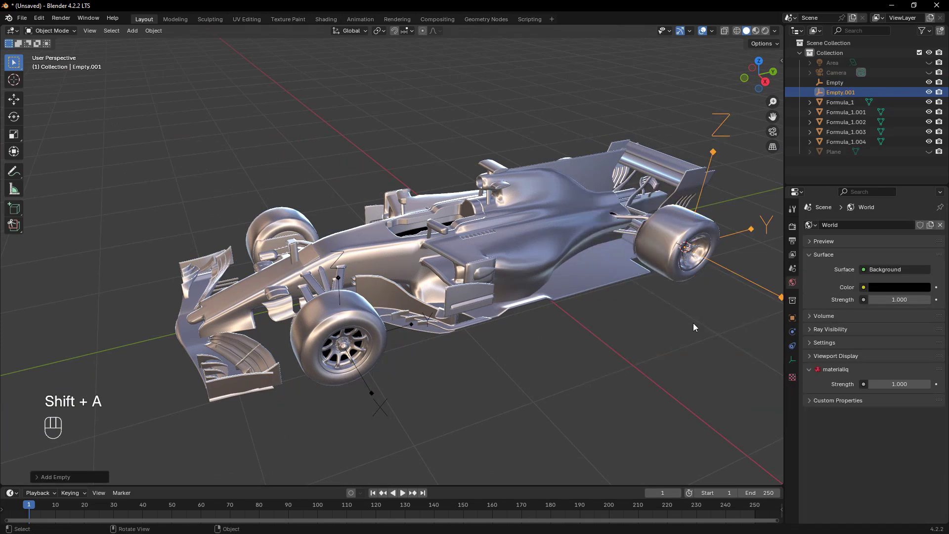
key("s")
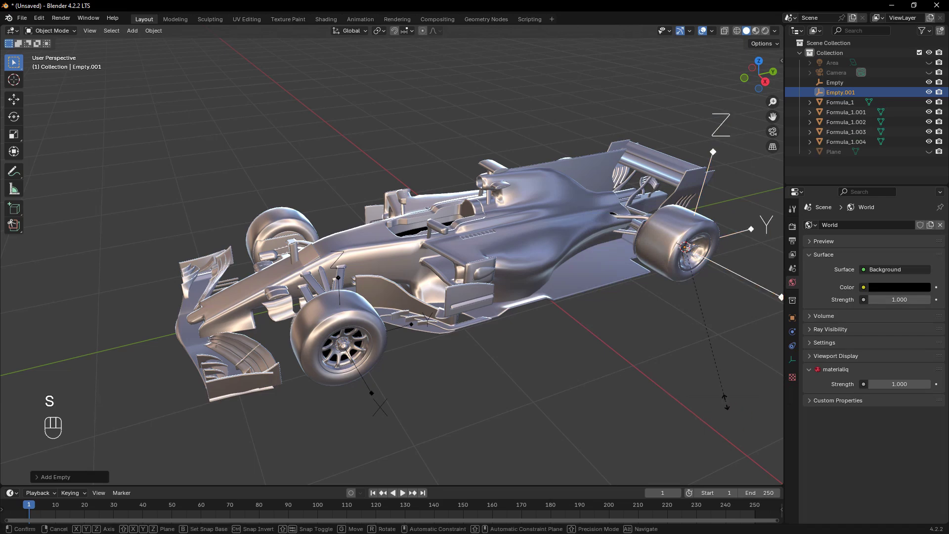
left_click(690, 348)
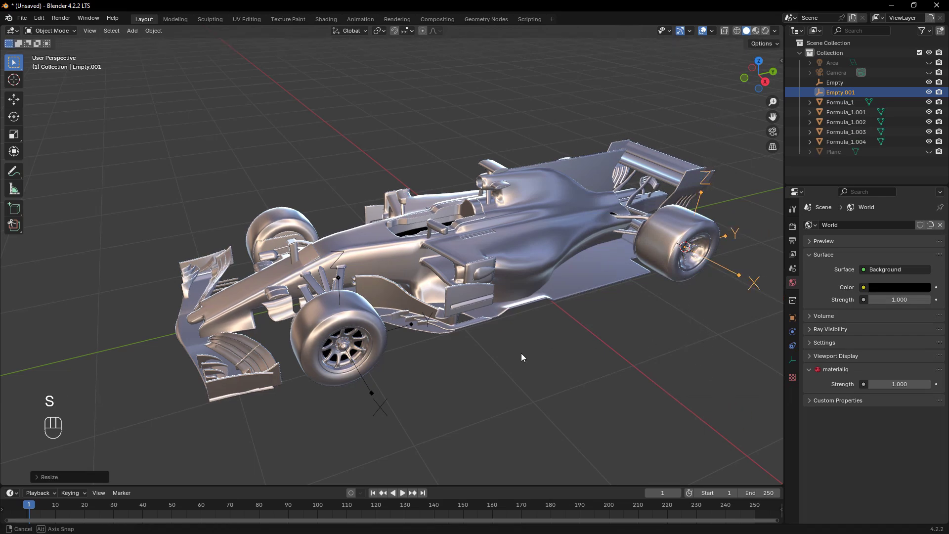
Place an Arrows empty at the center of the right front wheel using the 3D cursor, and scale it down.
middle_click_drag(521, 353, 504, 252)
left_click(509, 236)
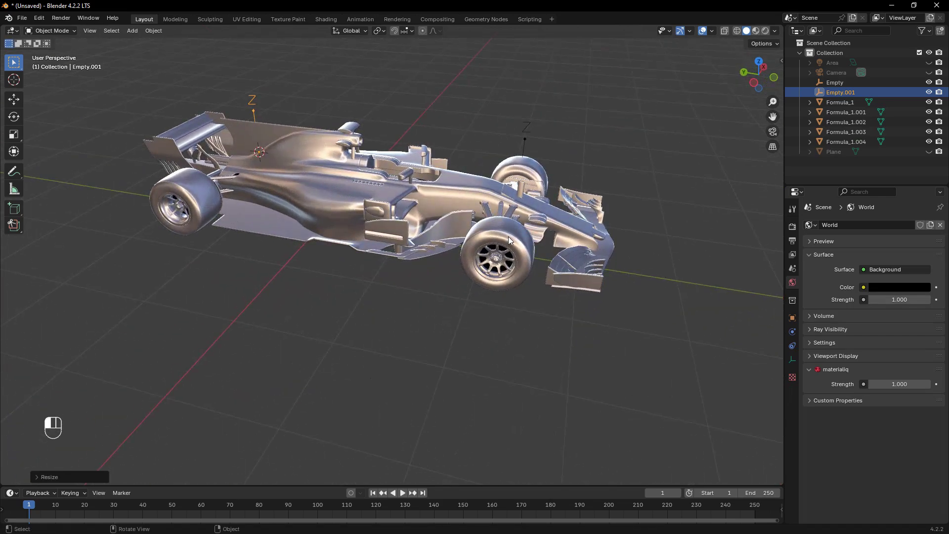
key("shift+s")
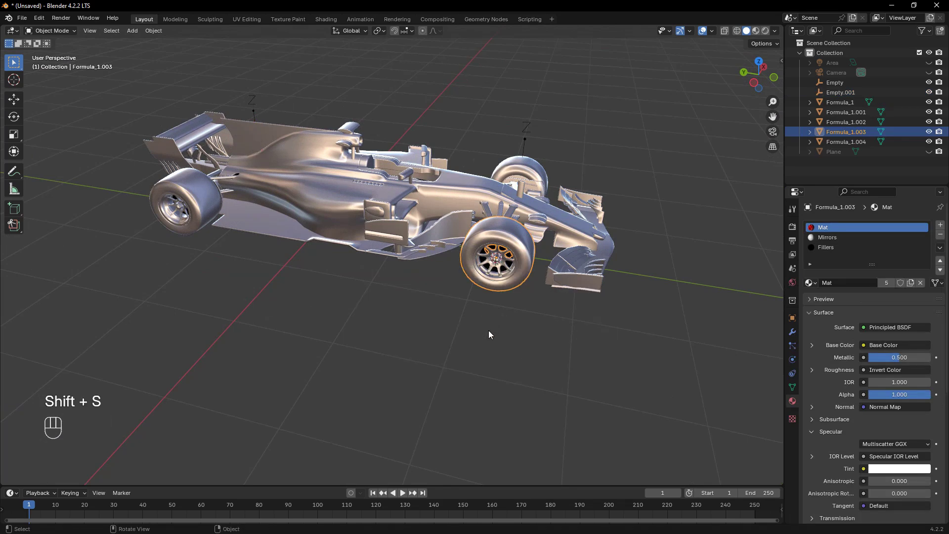
key("shift+a")
mouse_move(489, 330)
left_click(529, 338)
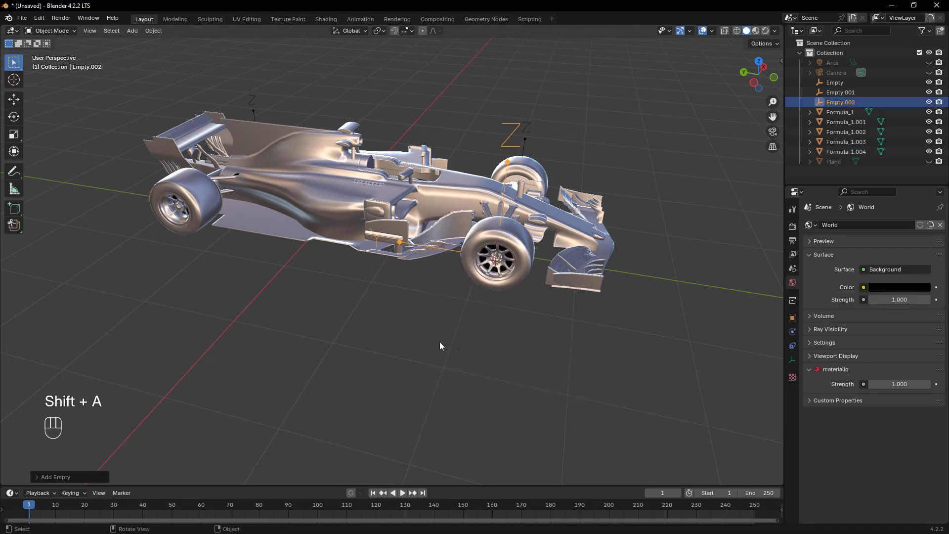
key("s")
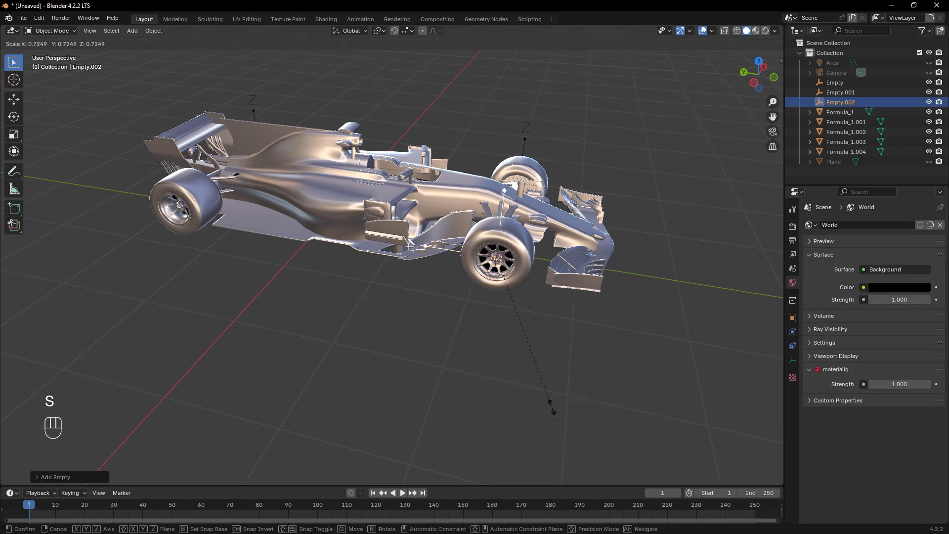
left_click(500, 393)
Place an Arrows empty at the center of the right rear wheel using the 3D cursor, and scale it to about 0.52.
middle_click_drag(500, 394, 390, 355)
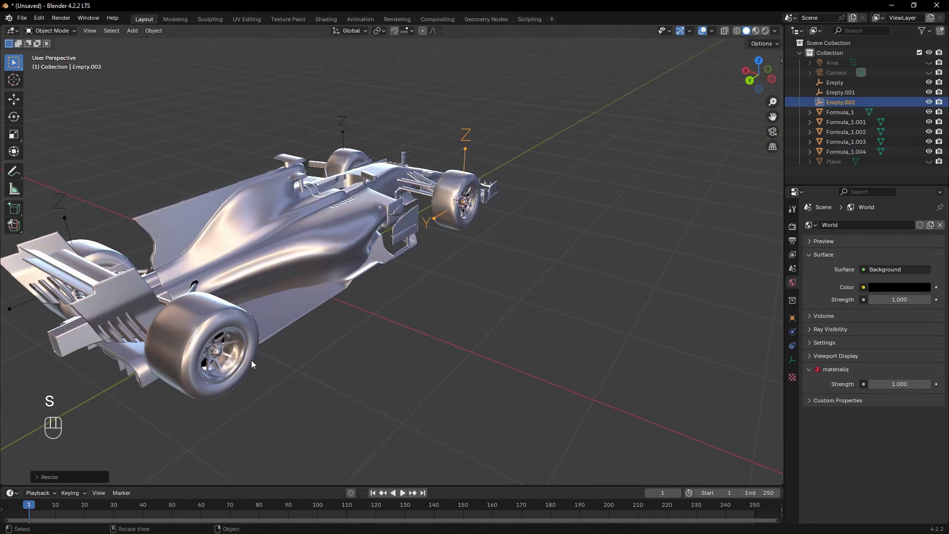
left_click(186, 337)
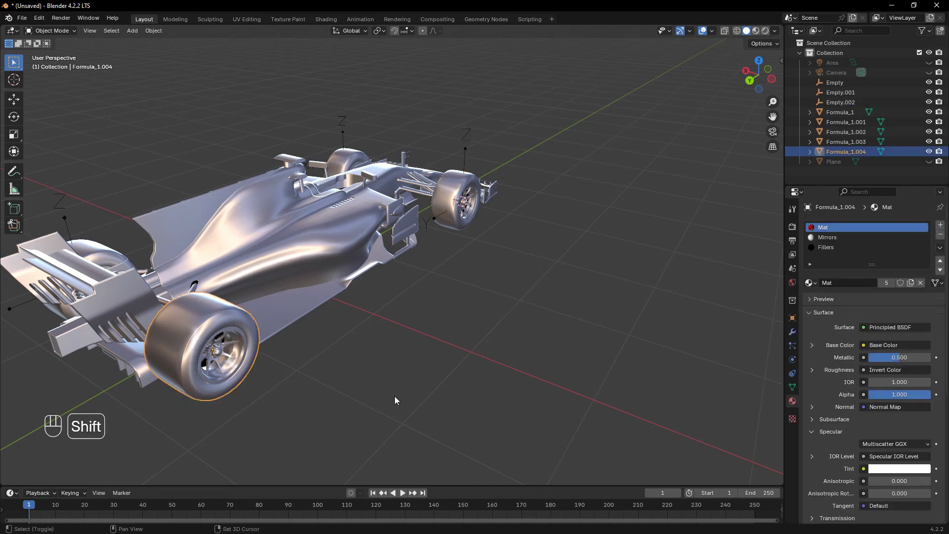
key("shift+s")
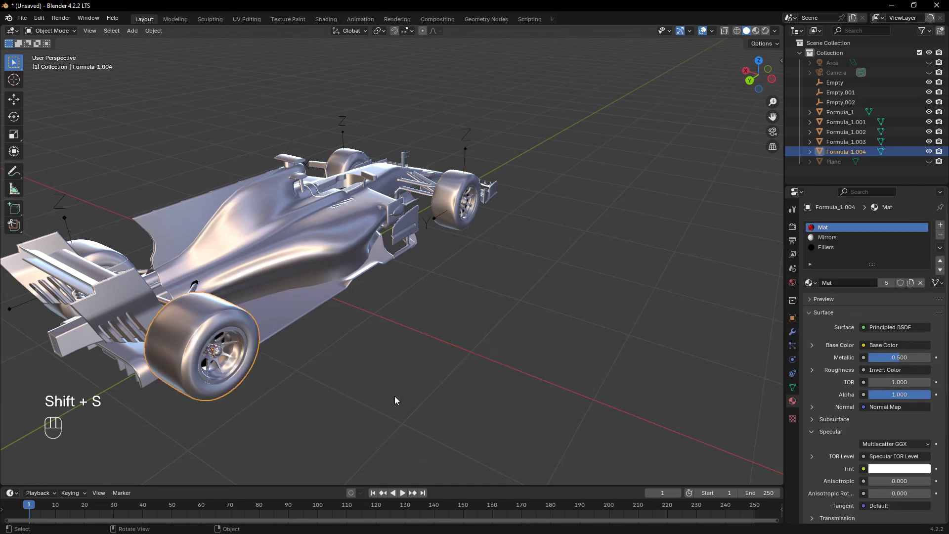
key("shift+a")
mouse_move(394, 396)
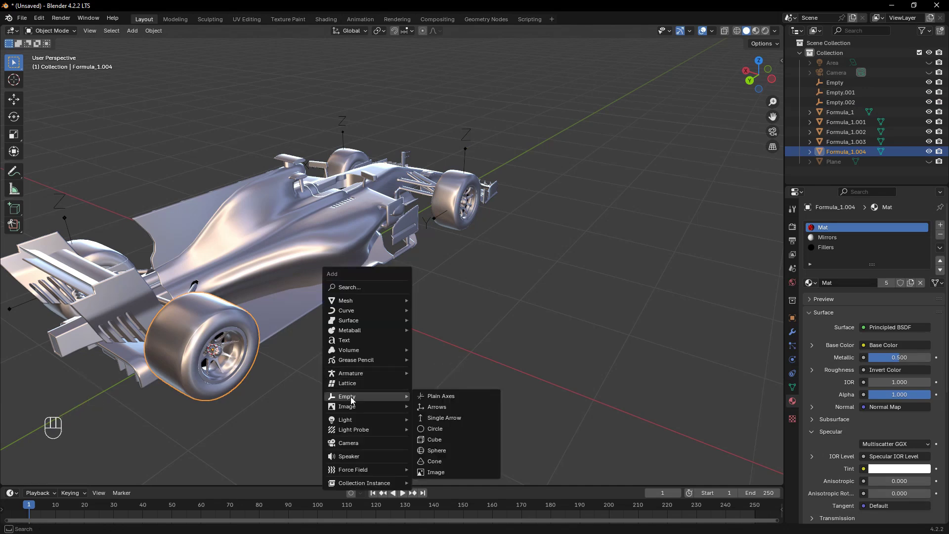
left_click(438, 408)
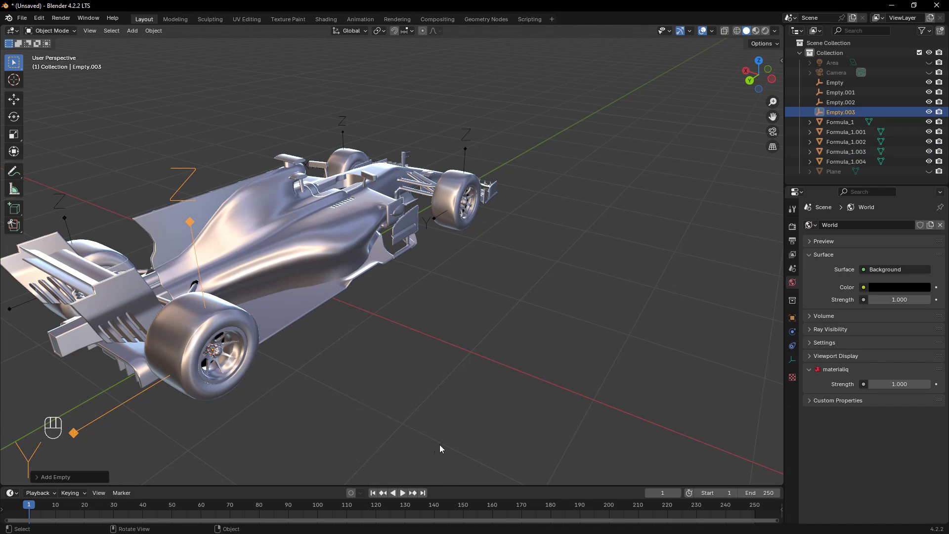
key("s")
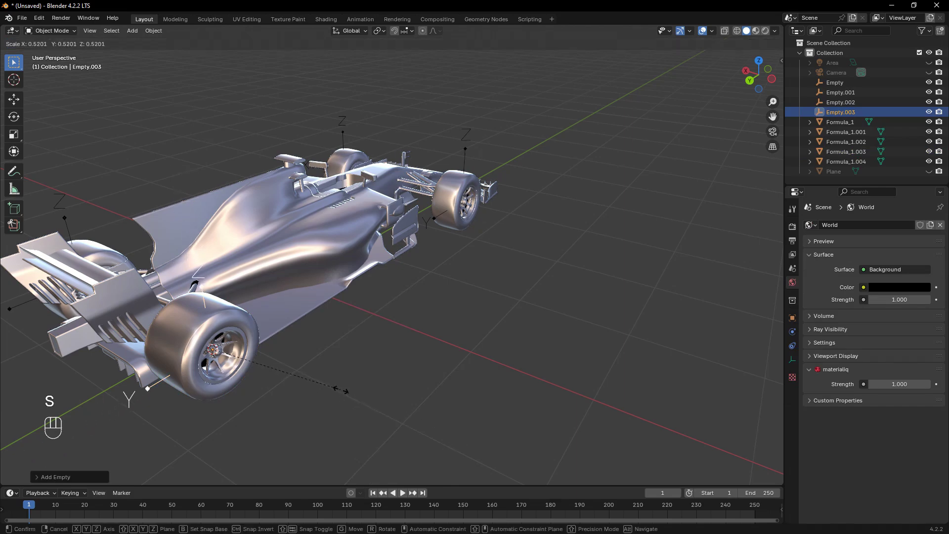
left_click(341, 390)
middle_click_drag(282, 420, 474, 411)
scroll(477, 401, "down", 2)
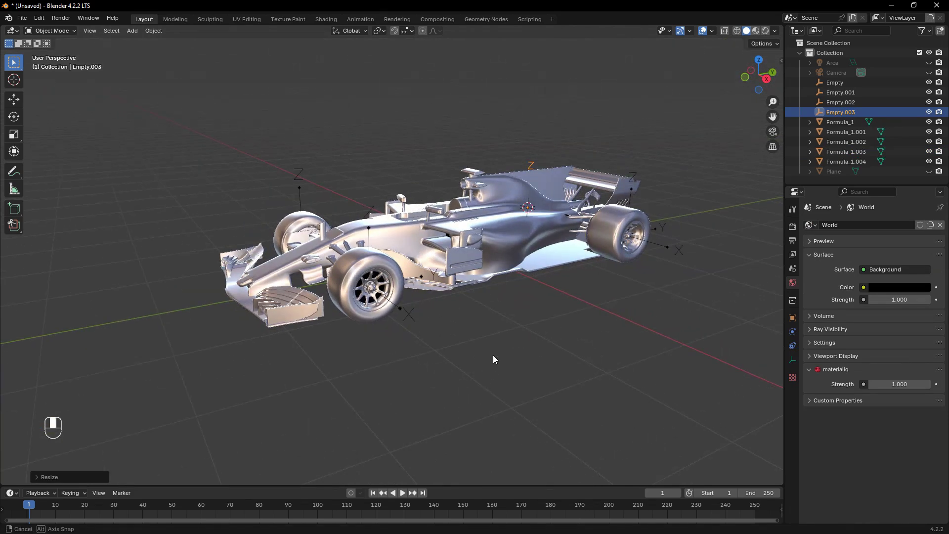
middle_click_drag(494, 355, 494, 355)
left_click(524, 345)
scroll(506, 349, "down", 2)
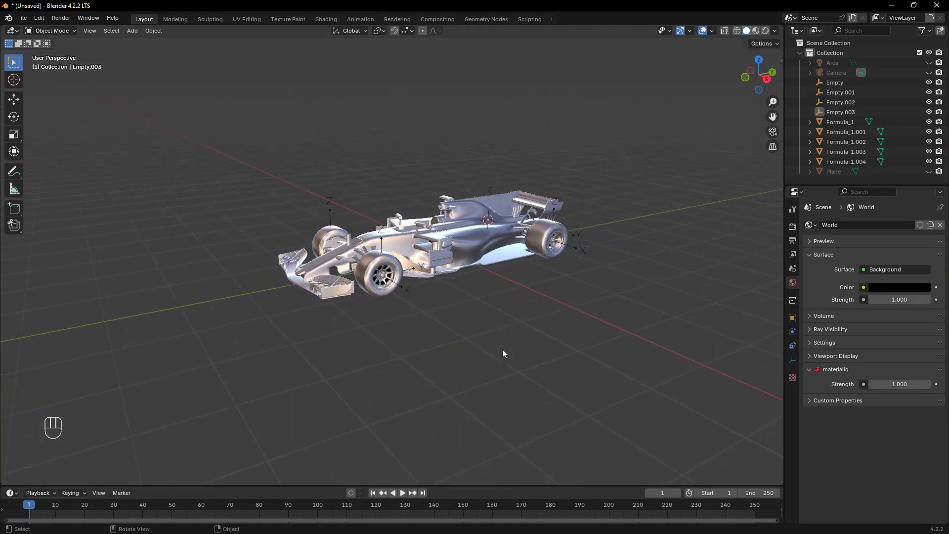
middle_click_drag(502, 349, 461, 225)
middle_click_drag(378, 399, 49, 380)
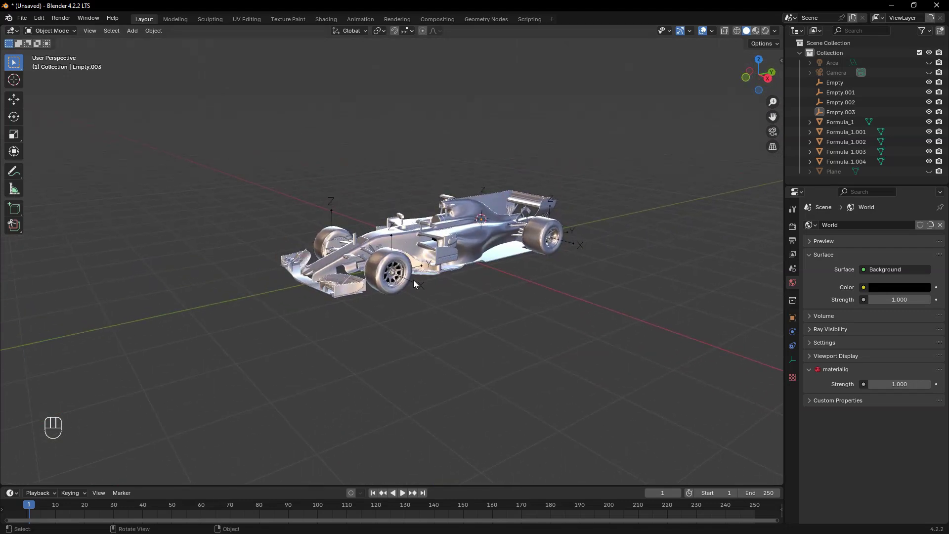
Parent the left front wheel to the empty at its center with the Object option.
left_click(385, 274)
scroll(389, 309, "up", 4)
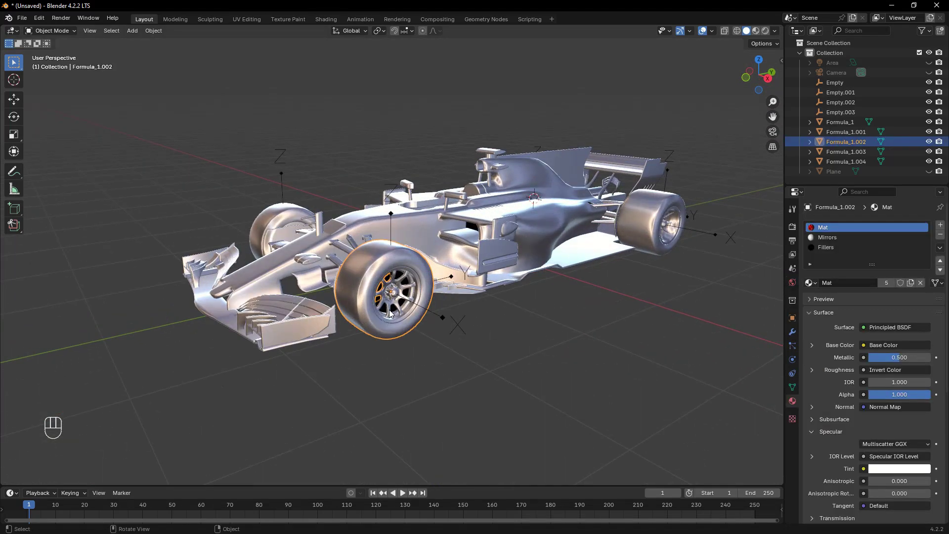
left_click(458, 323, "shift")
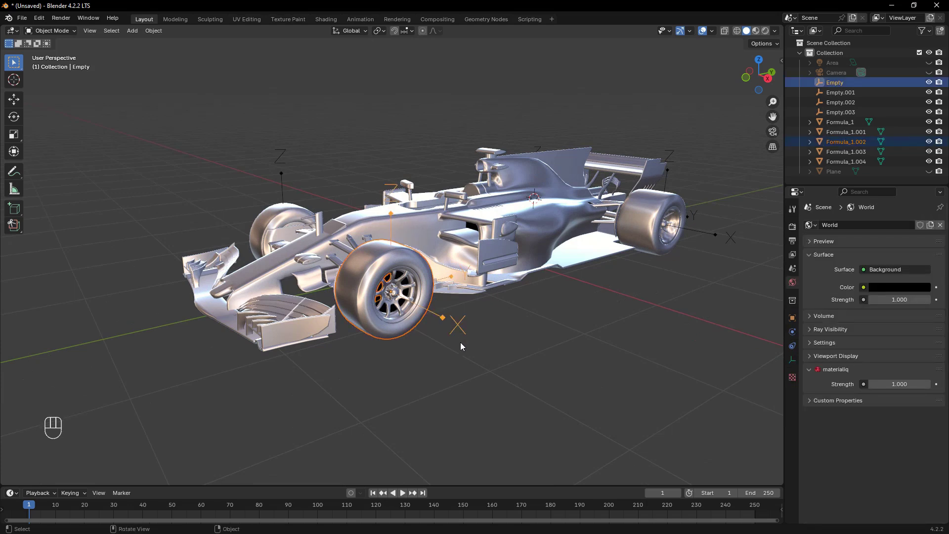
key("ctrl+p")
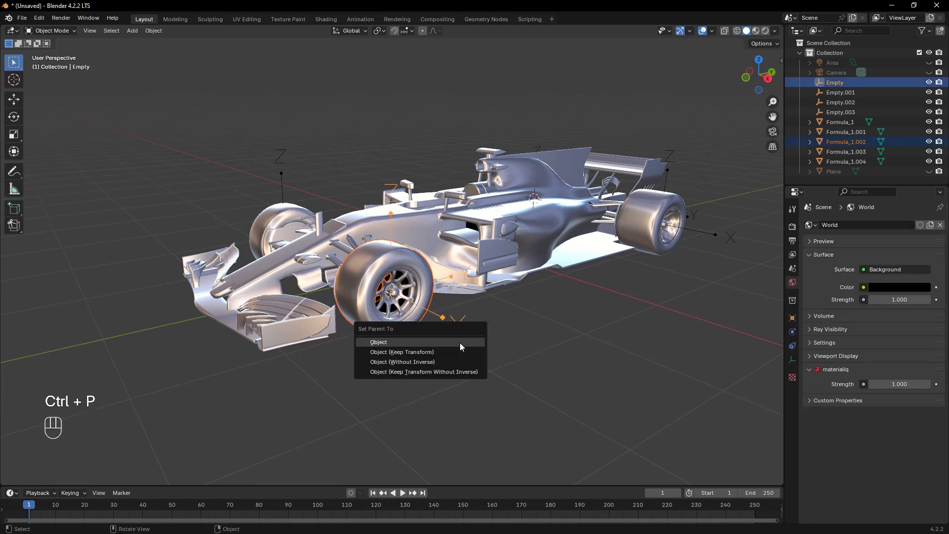
left_click(385, 342)
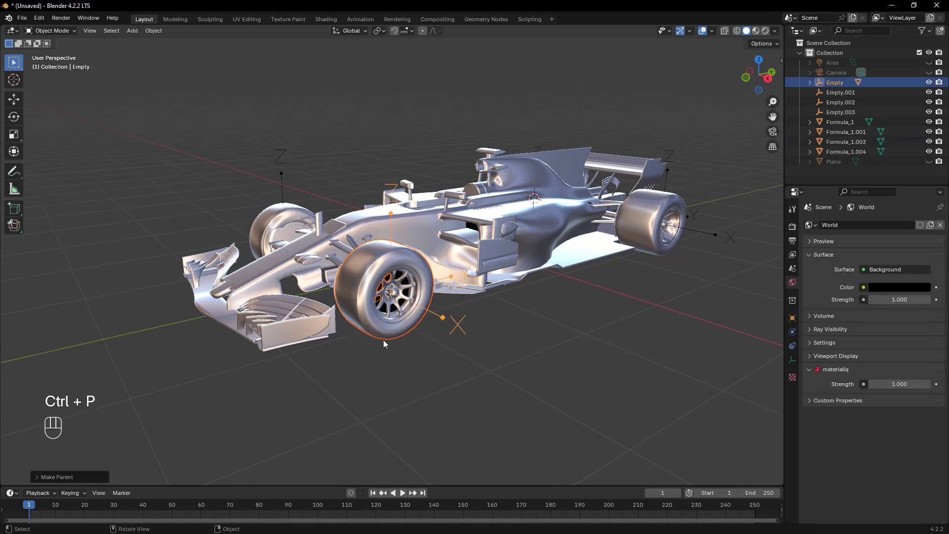
Parent the left rear wheel to the empty at its center with the Object option.
left_click(650, 204)
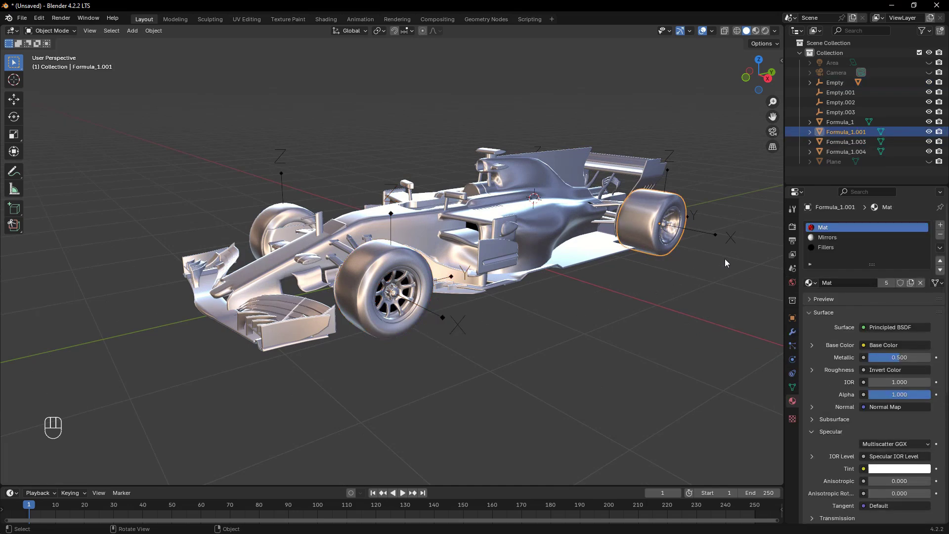
left_click(731, 238, "shift")
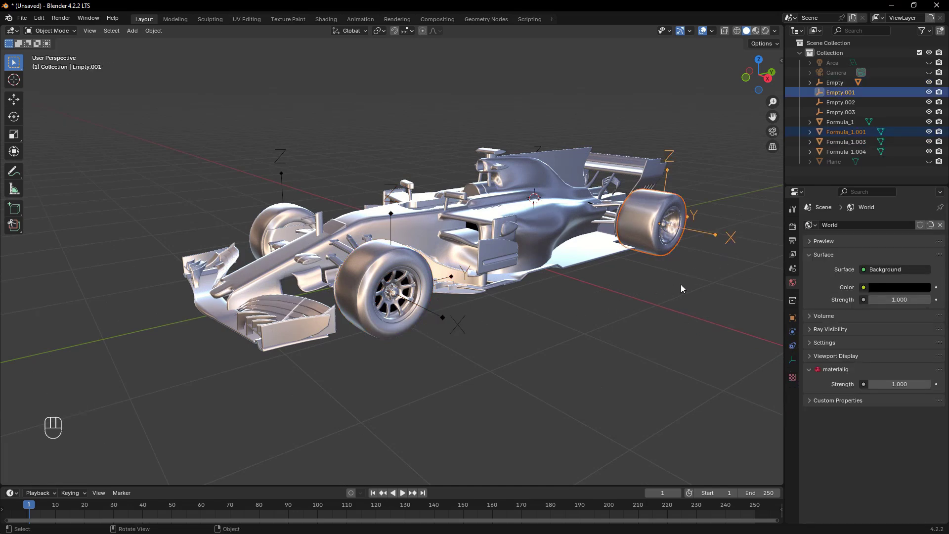
key("ctrl+p")
left_click(681, 286)
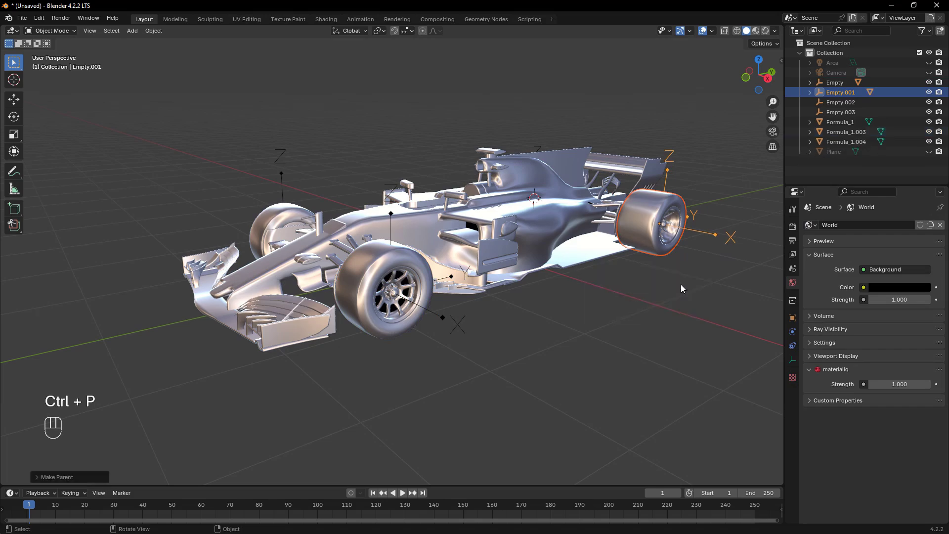
Parent the right front wheel to the empty at its center with the Object option.
middle_click_drag(318, 371, 475, 310)
left_click(517, 250)
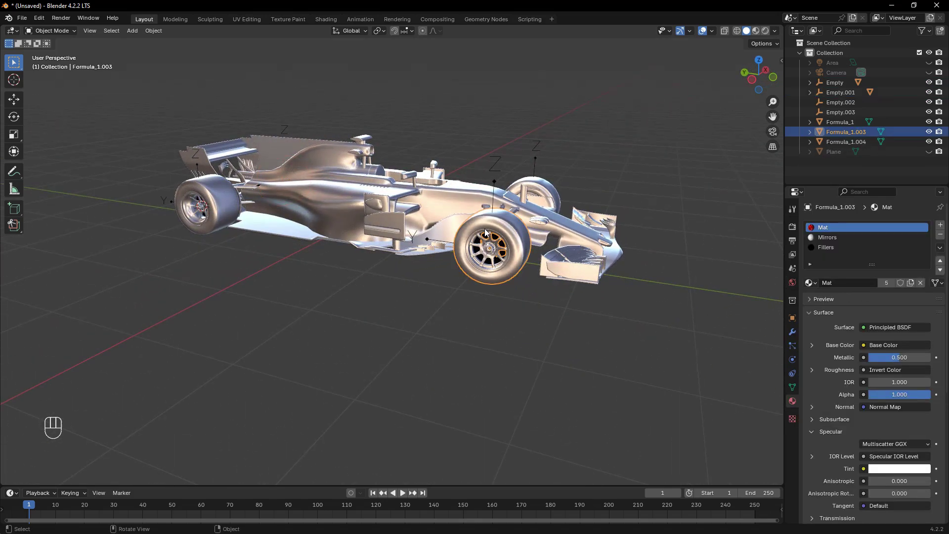
left_click(413, 242, "shift")
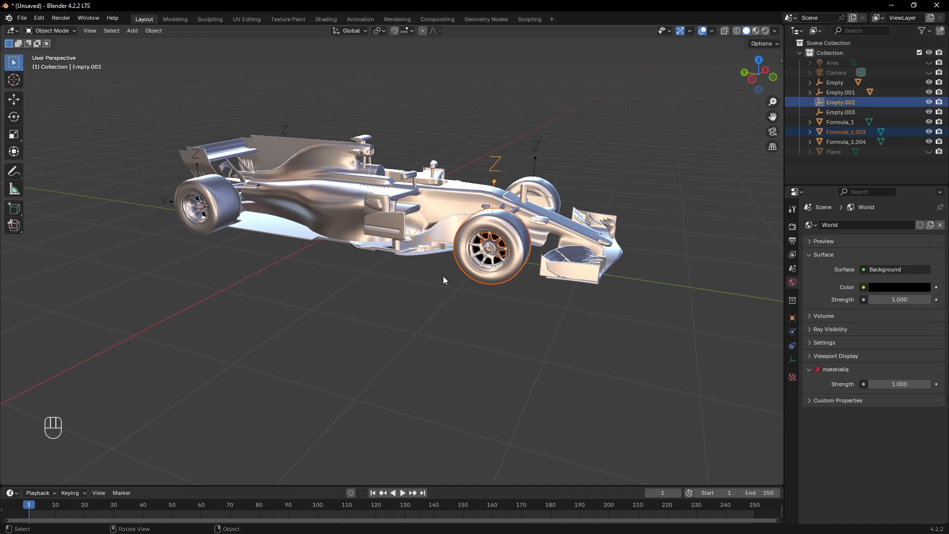
key("ctrl+p")
left_click(443, 276)
Parent the right rear wheel to the empty at its center with the Object option.
middle_click_drag(235, 354, 389, 330)
left_click(410, 395)
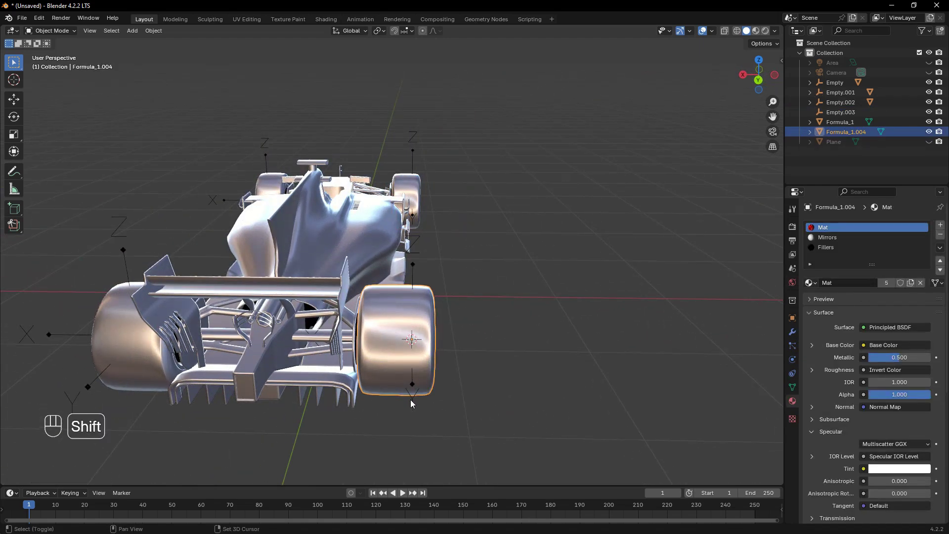
left_click(410, 400, "shift")
key("ctrl+p")
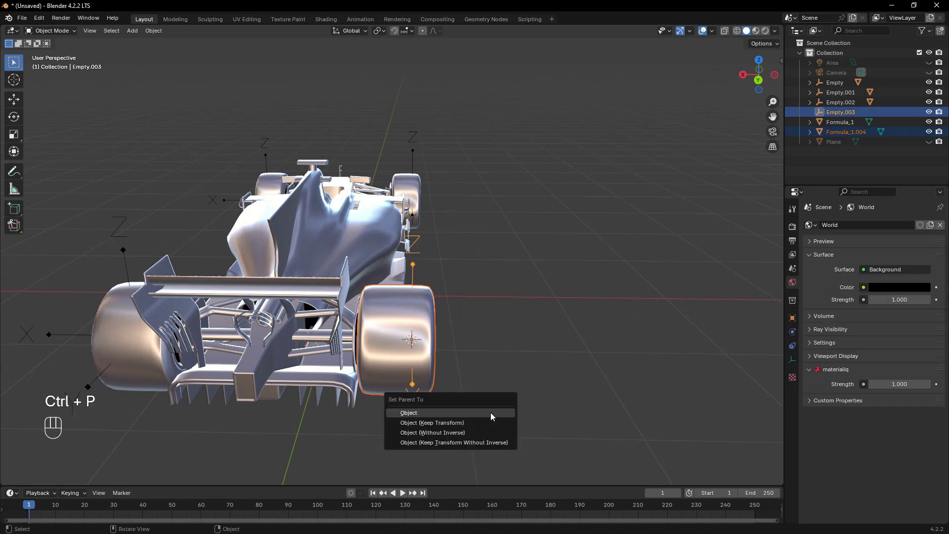
left_click(490, 412)
Add a cube empty and move it in the side view to the middle of the car, with its base on the ground line.
middle_click_drag(297, 420, 422, 423)
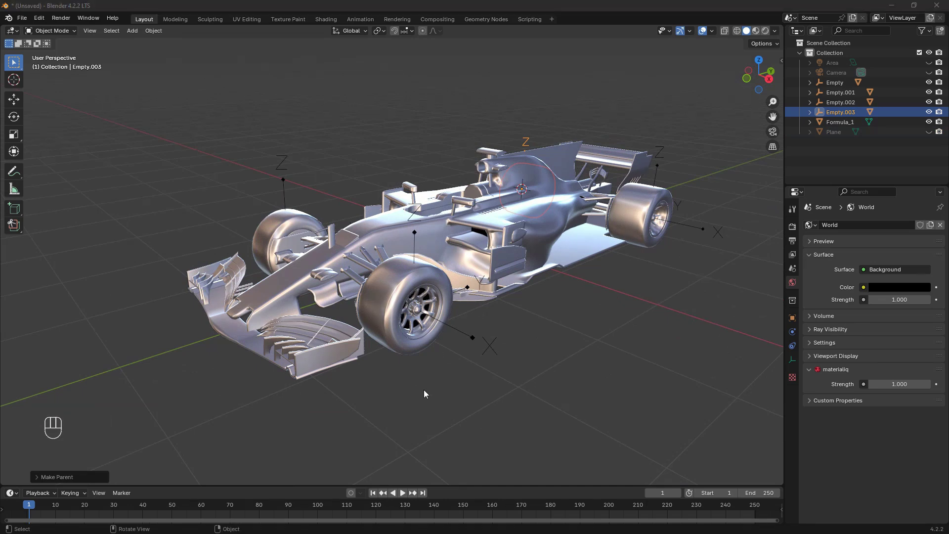
middle_click_drag(610, 348, 598, 351)
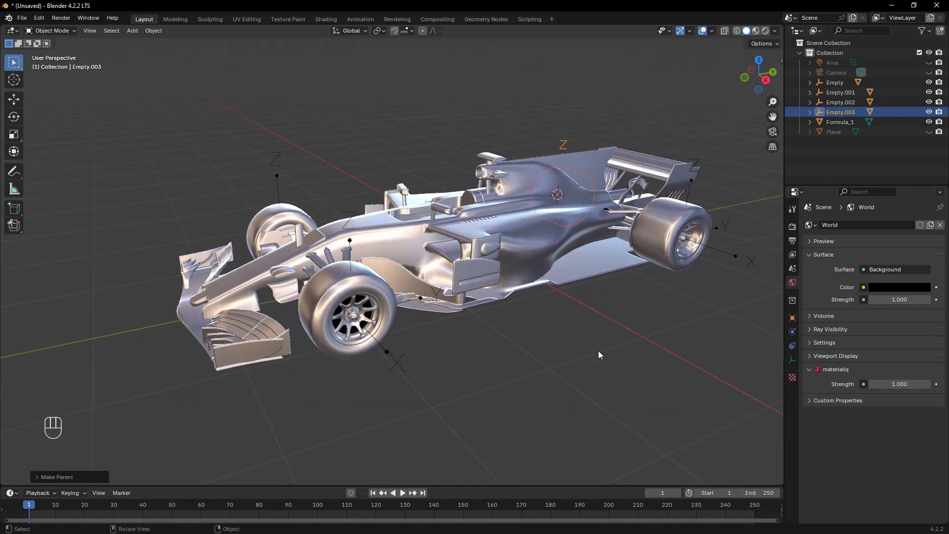
key("KP_3")
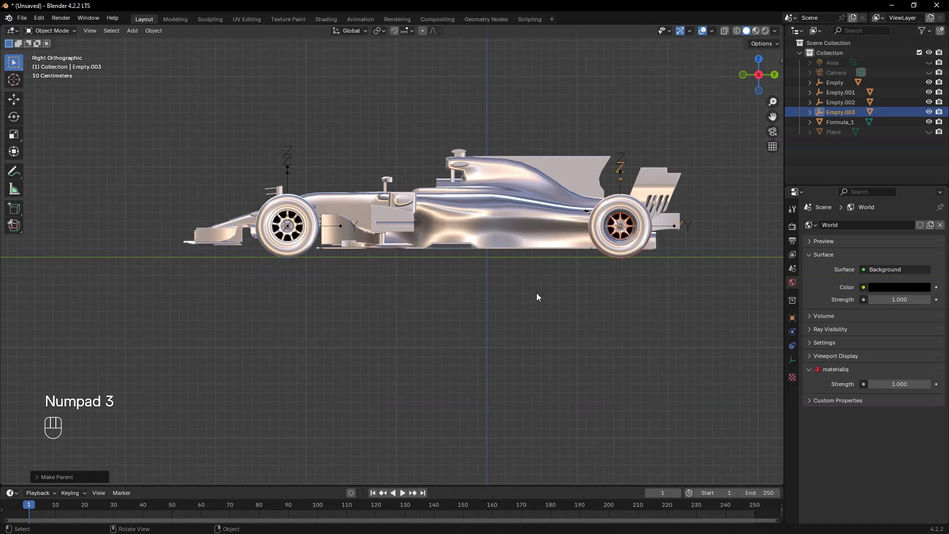
scroll(524, 248, "down", 1)
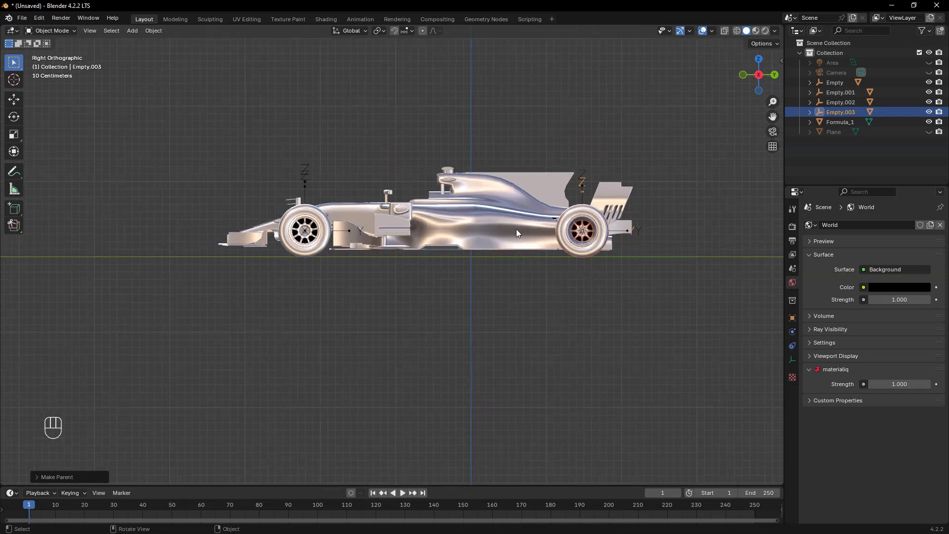
key("shift+a")
mouse_move(516, 229)
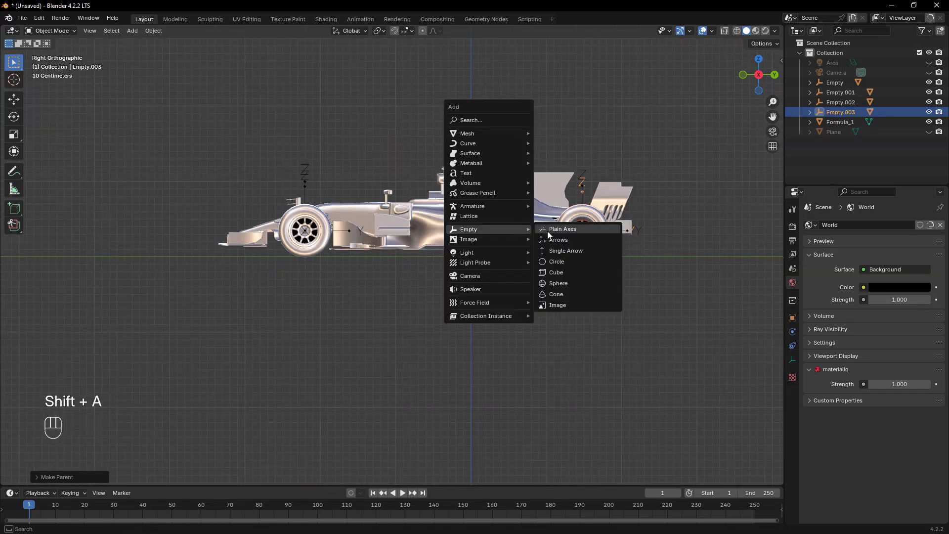
left_click(557, 272)
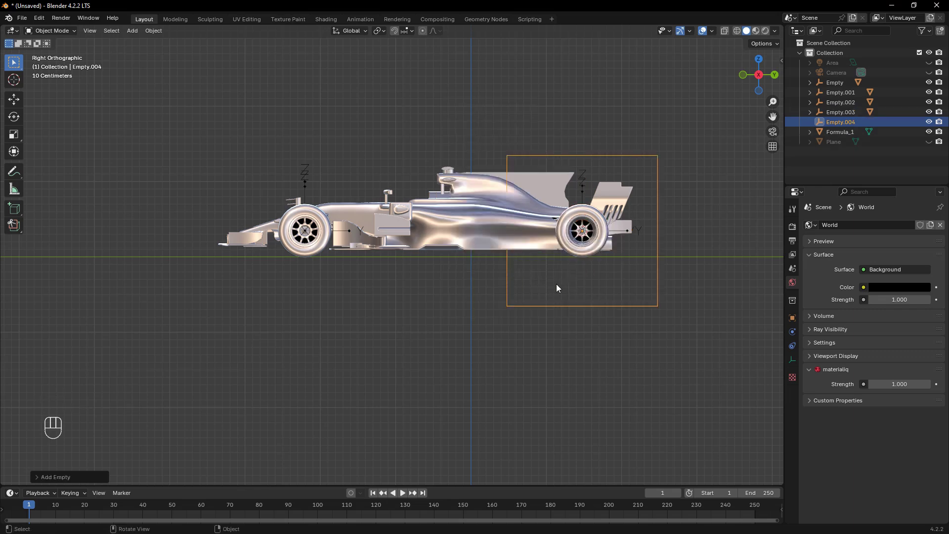
key("g")
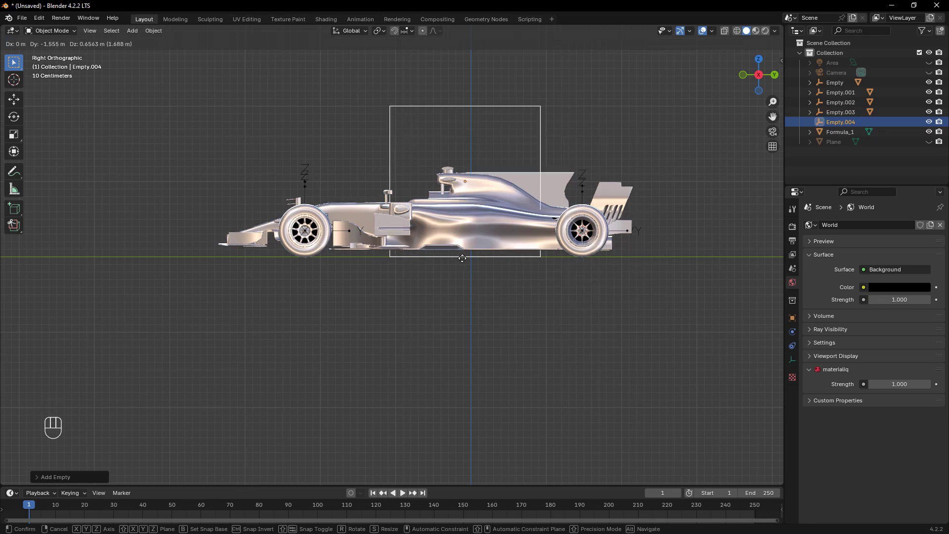
left_click(465, 257)
Scale the cube empty along Y and shift it about -0.54 m on Y so it encloses the car's full length.
key("s")
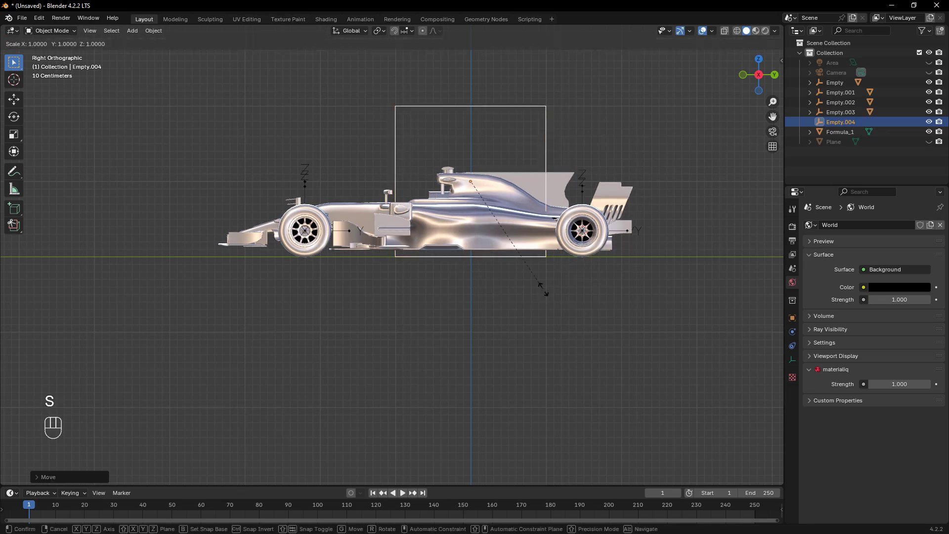
key("y")
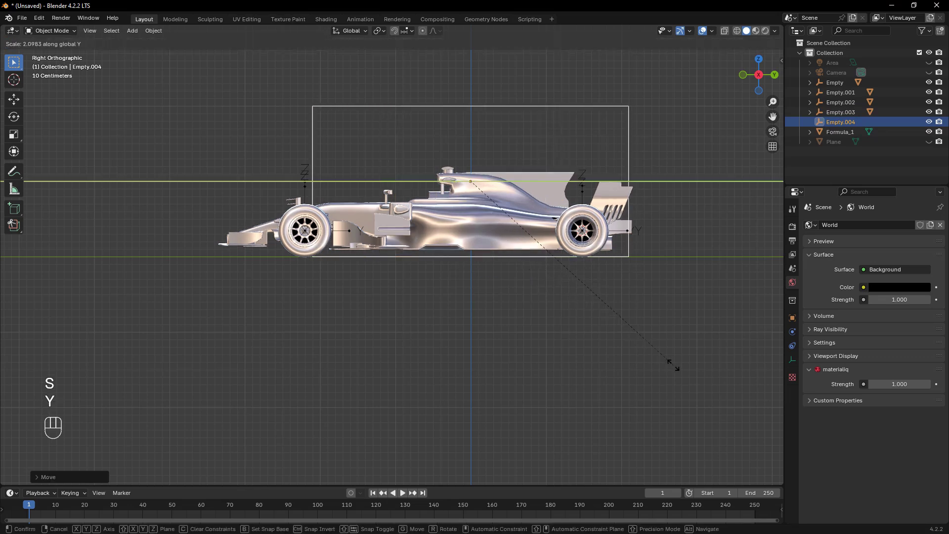
left_click(740, 402)
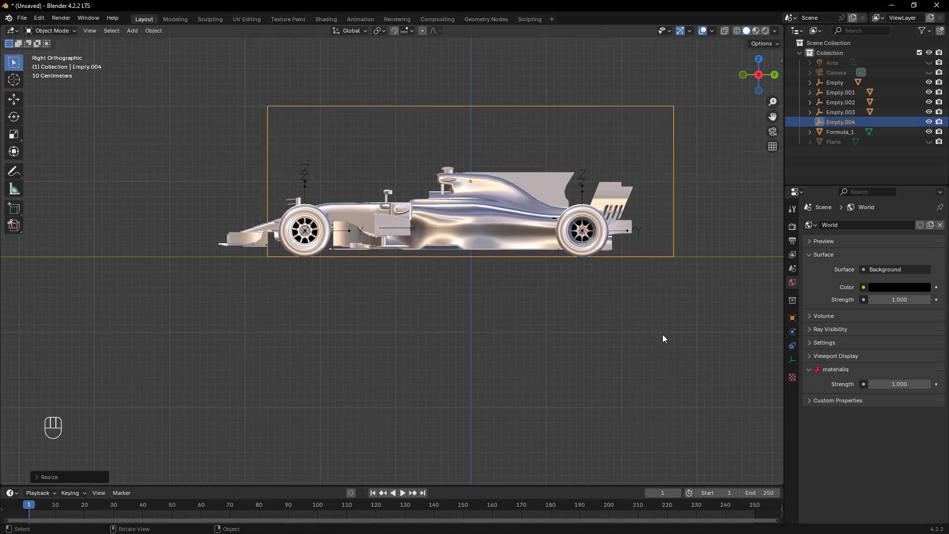
key("g")
key("y")
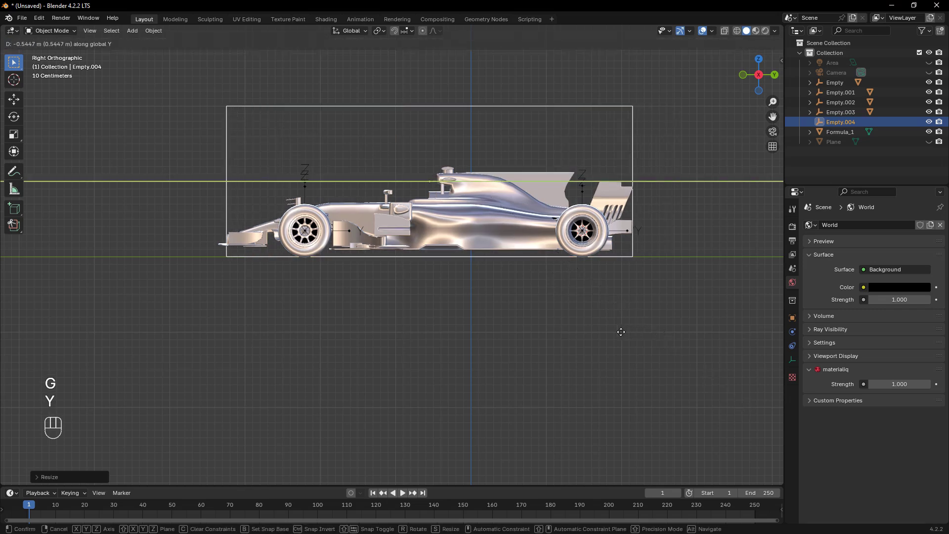
left_click(621, 332)
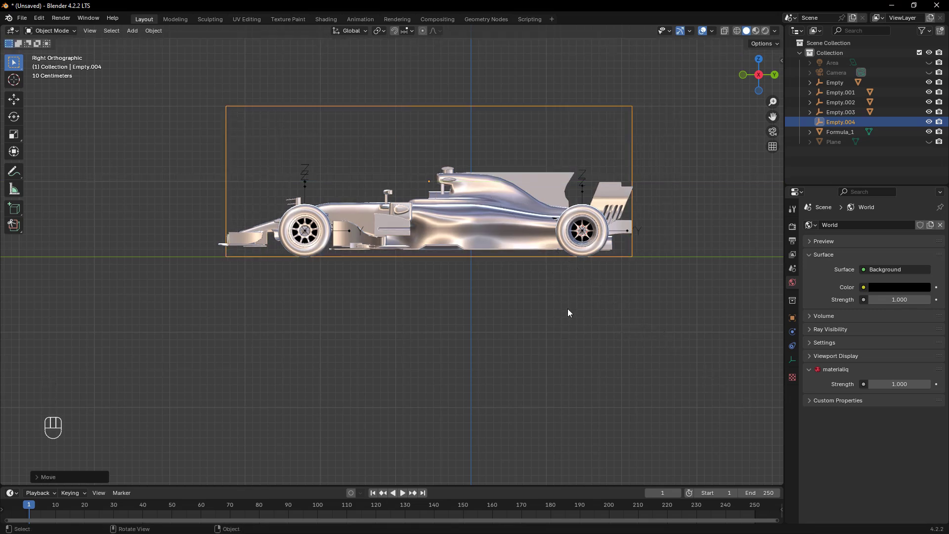
key("s")
key("y")
left_click(575, 315)
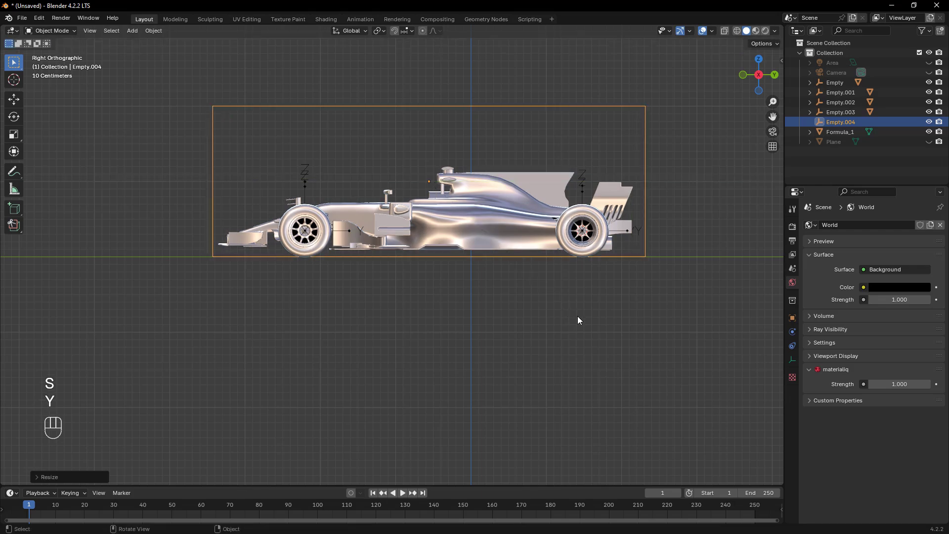
Center the cube empty over the car by moving it about 0.9 m along X, and widen it on X by about 1.13.
mouse_move(398, 299)
middle_mouse_down()
mouse_move(402, 310)
mouse_move(505, 335)
middle_mouse_up()
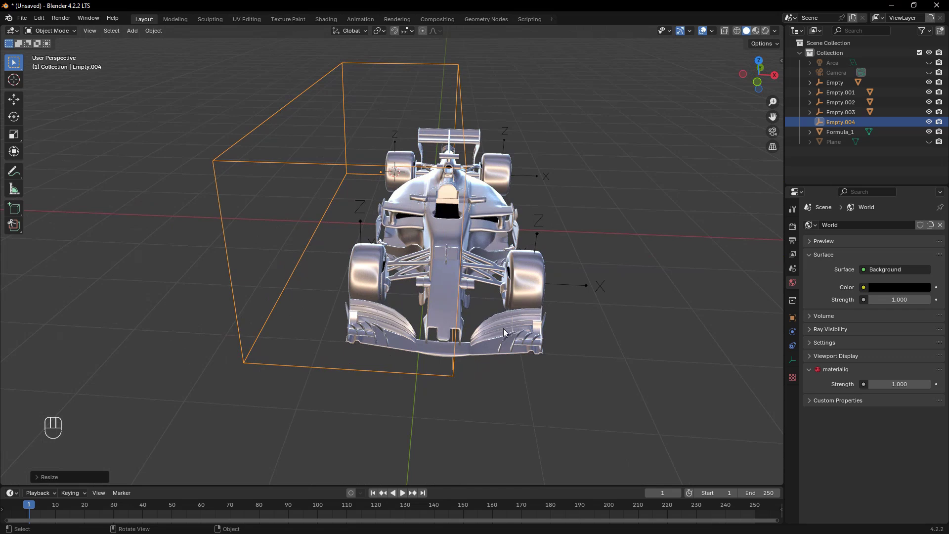
key("KP_7")
scroll(460, 247, "down", 4)
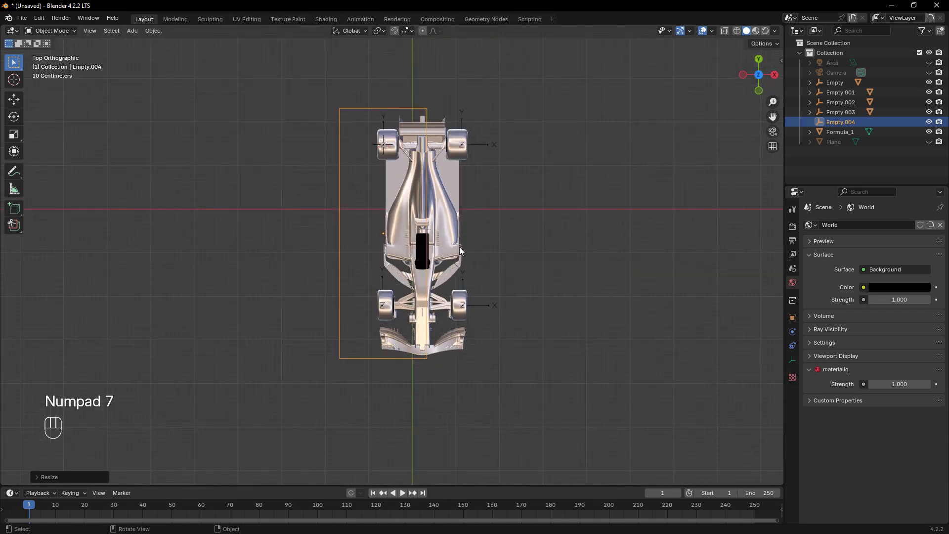
key("g")
key("x")
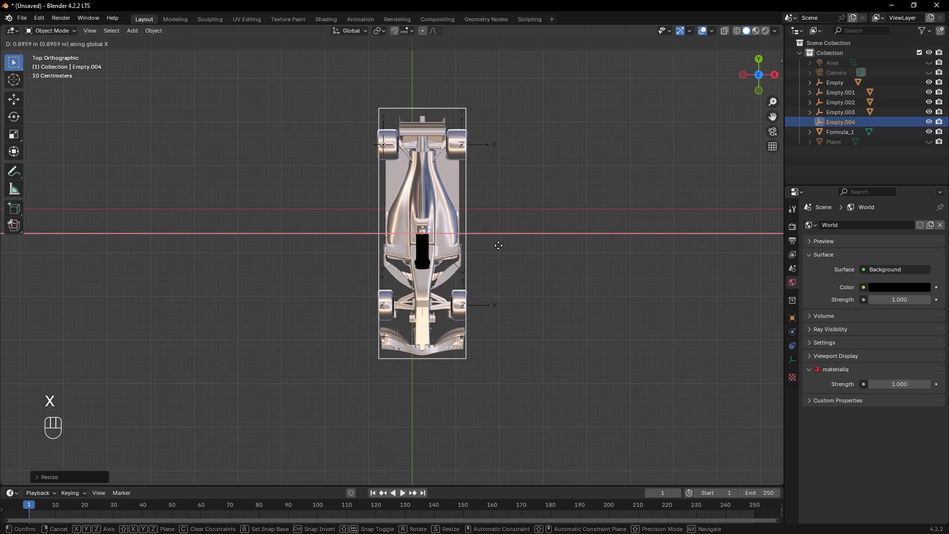
left_click(498, 245)
key("s")
key("x")
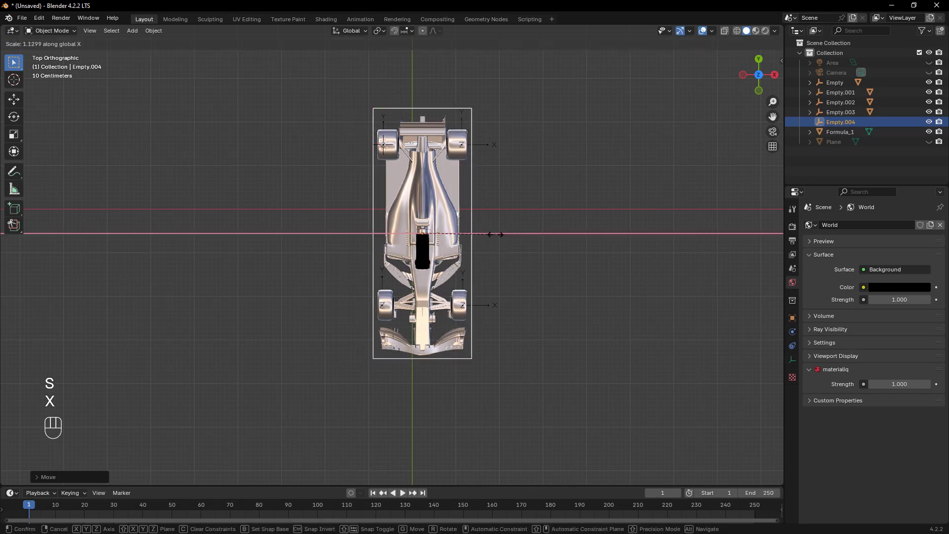
left_click(498, 234)
Parent the four wheel empties and the car body to the cube empty with the Object option.
middle_click_drag(498, 239, 444, 242)
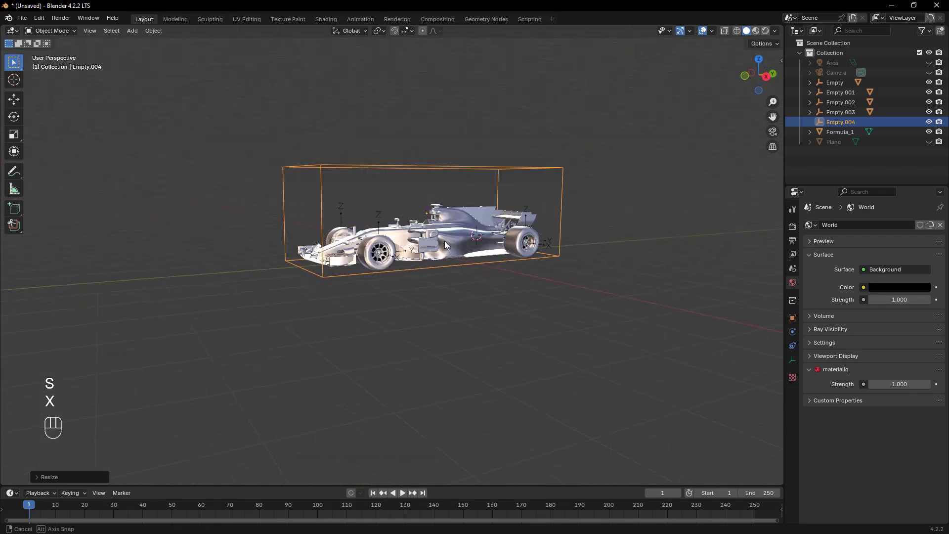
scroll(443, 247, "up", 3)
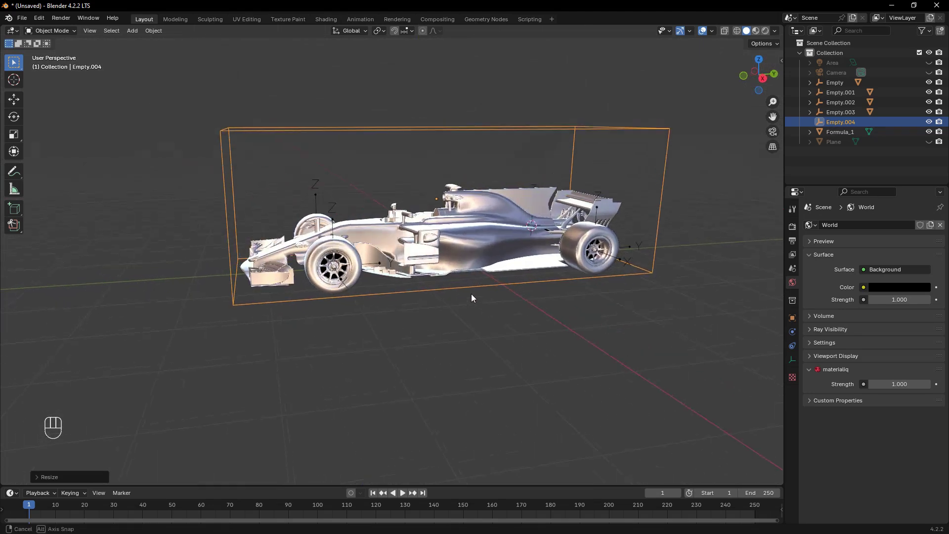
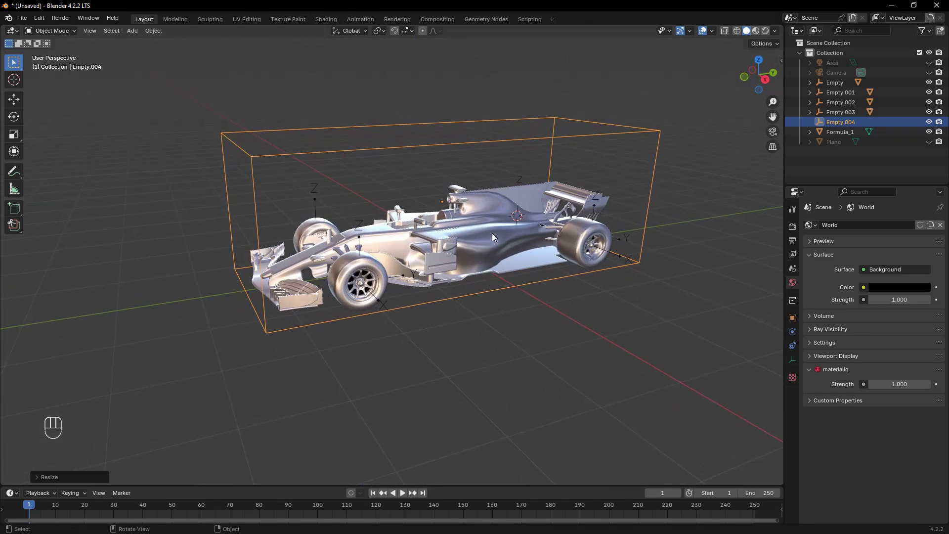
left_click(385, 306)
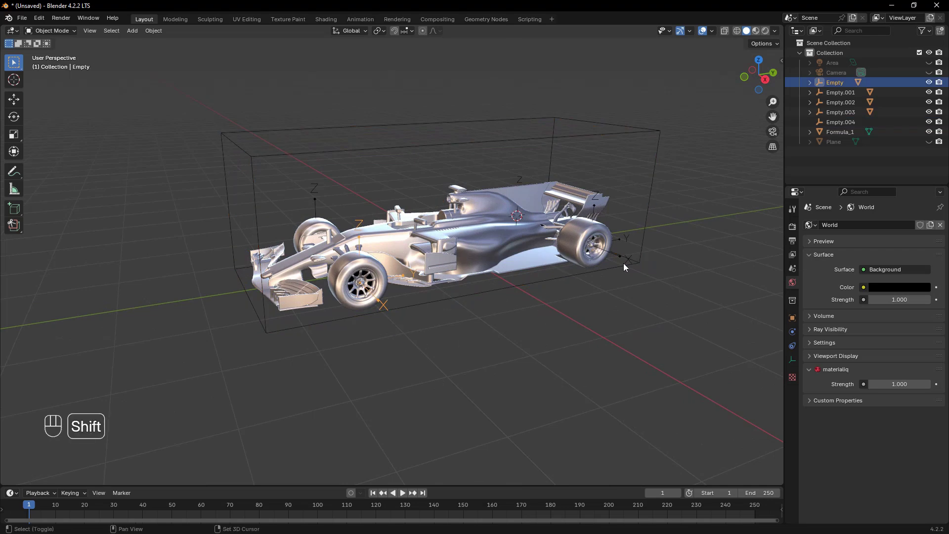
left_click(629, 238, "shift")
middle_click_drag(408, 276, 554, 285)
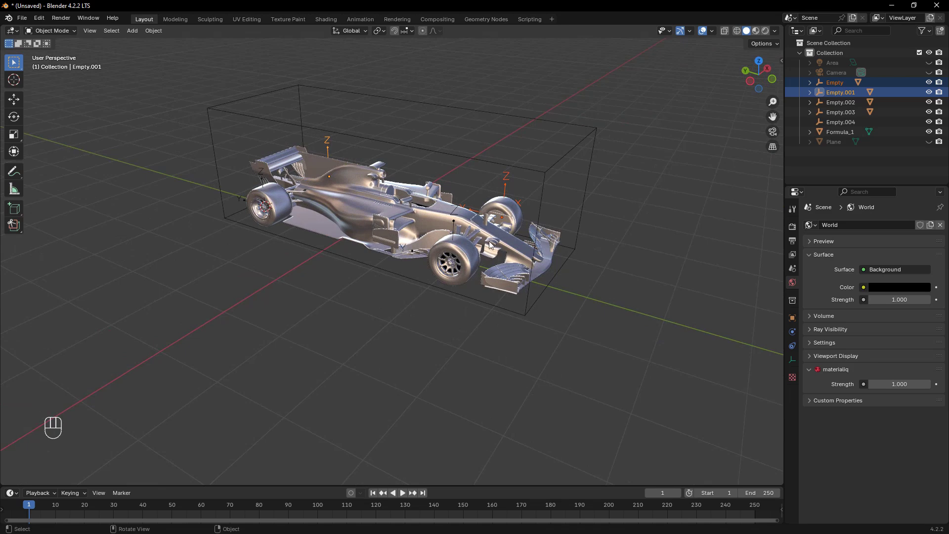
left_click(454, 218, "shift")
middle_click_drag(454, 219, 506, 116)
left_click(434, 269, "shift")
left_click(311, 235, "shift")
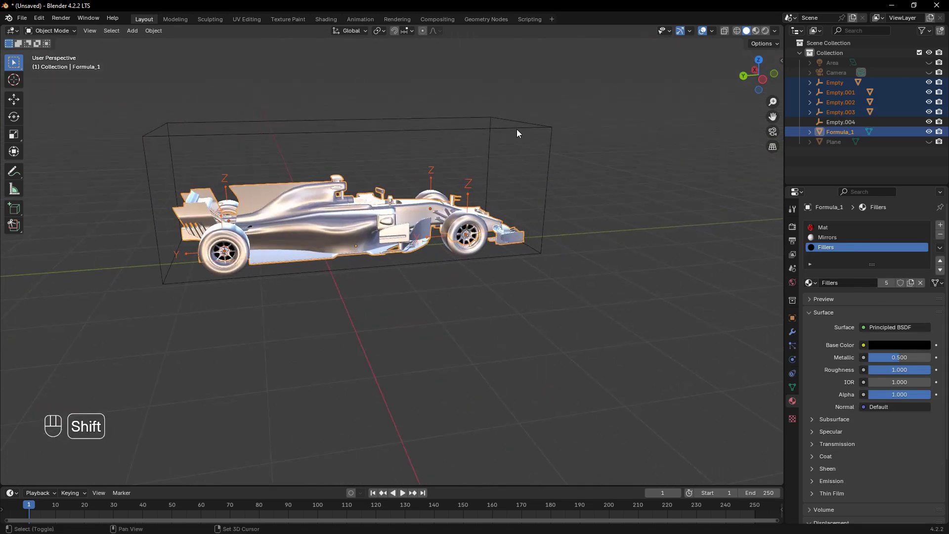
left_click(550, 171, "shift")
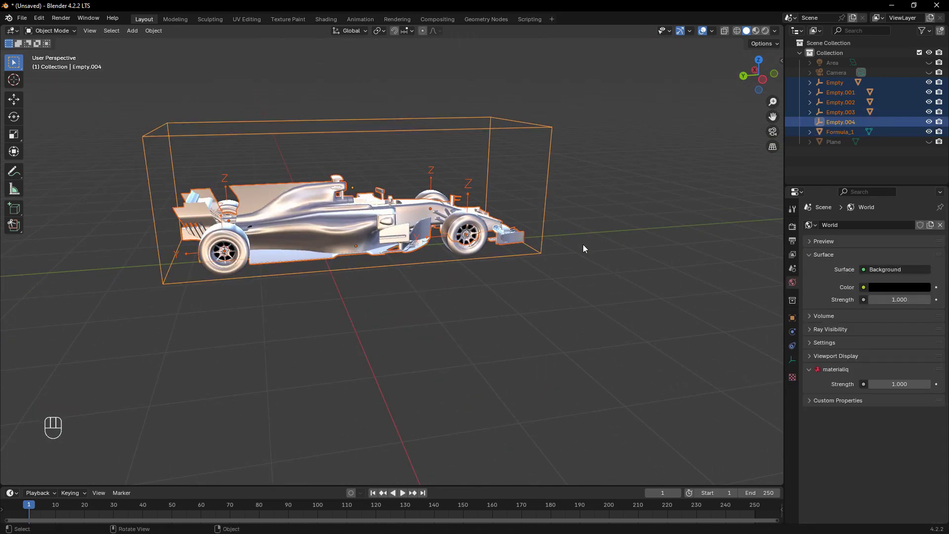
key("ctrl+p")
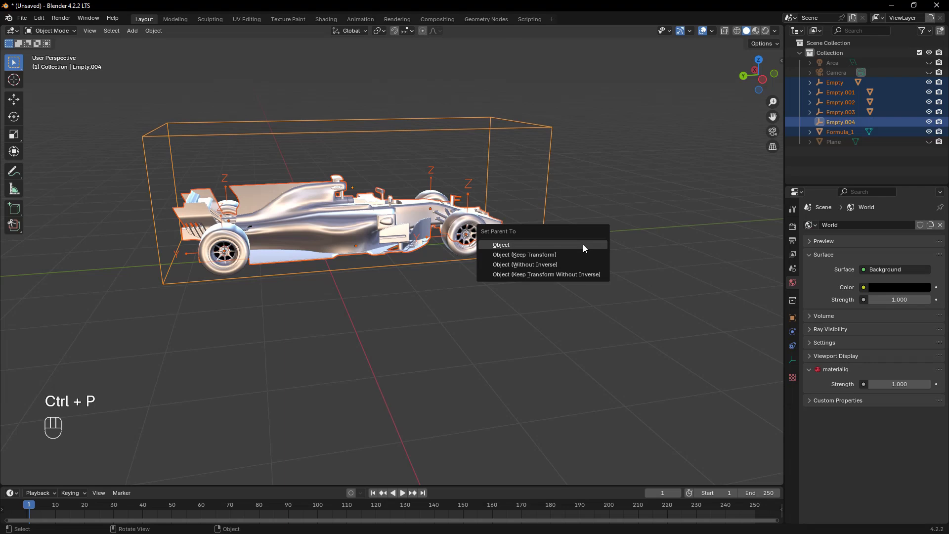
left_click(582, 246)
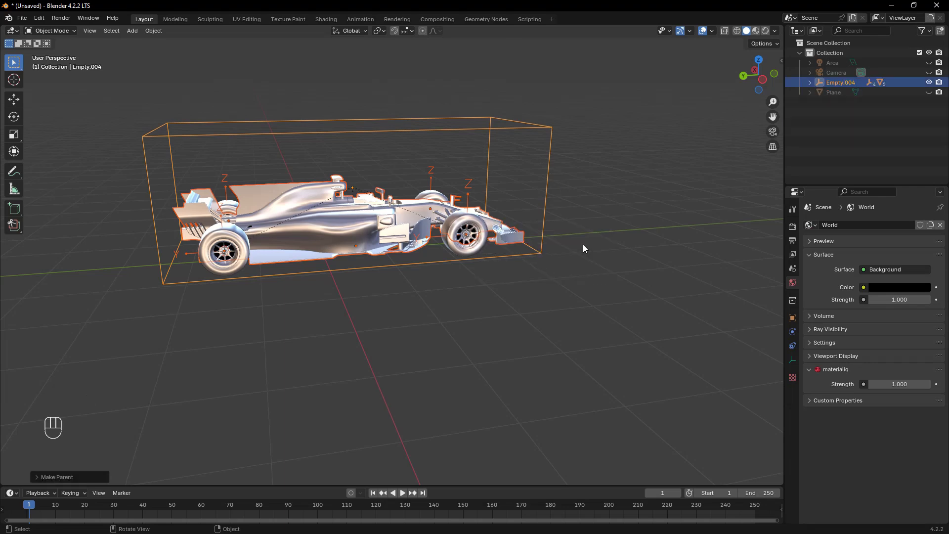
Try moving the cube empty along Y to test that the whole car follows it.
middle_click_drag(621, 332, 446, 333)
left_click(447, 334)
left_click(450, 163)
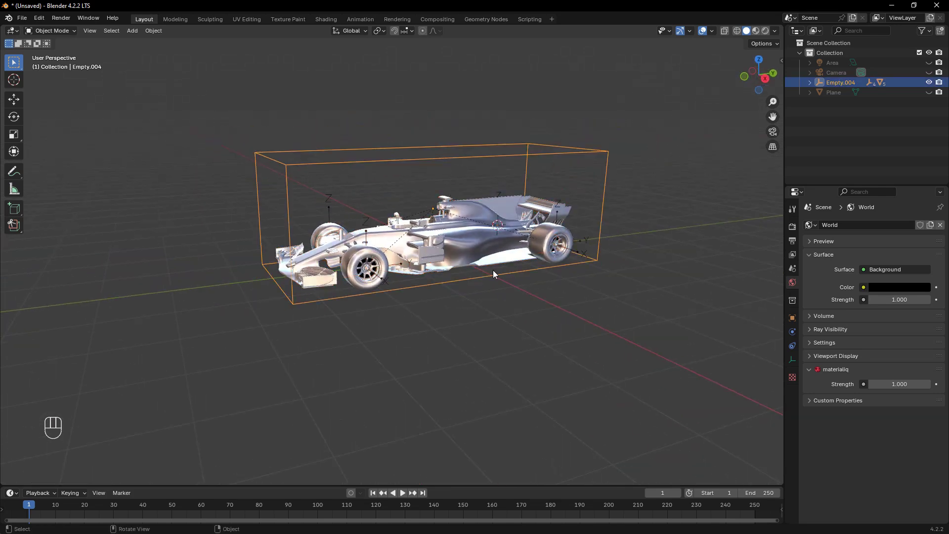
key("g")
key("y")
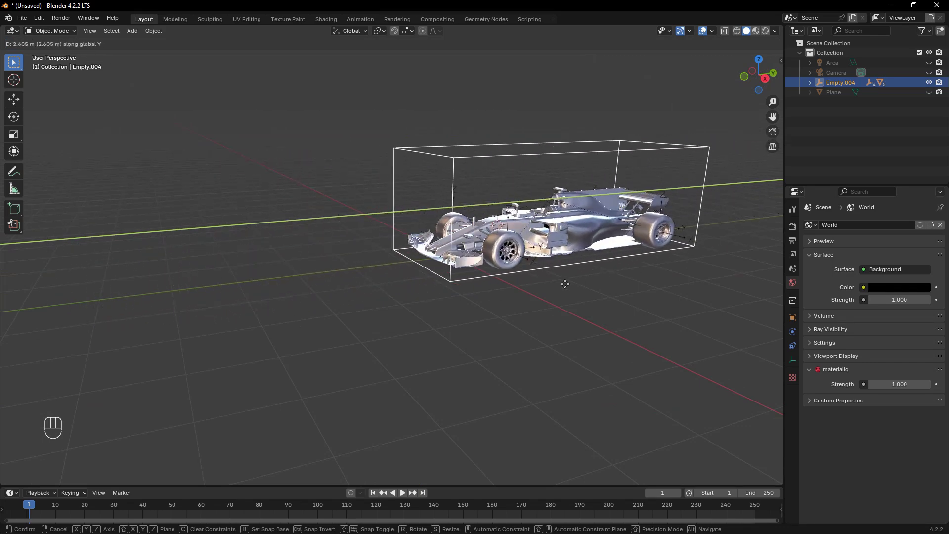
left_click(491, 307)
middle_click_drag(537, 341, 555, 350)
left_click(521, 408)
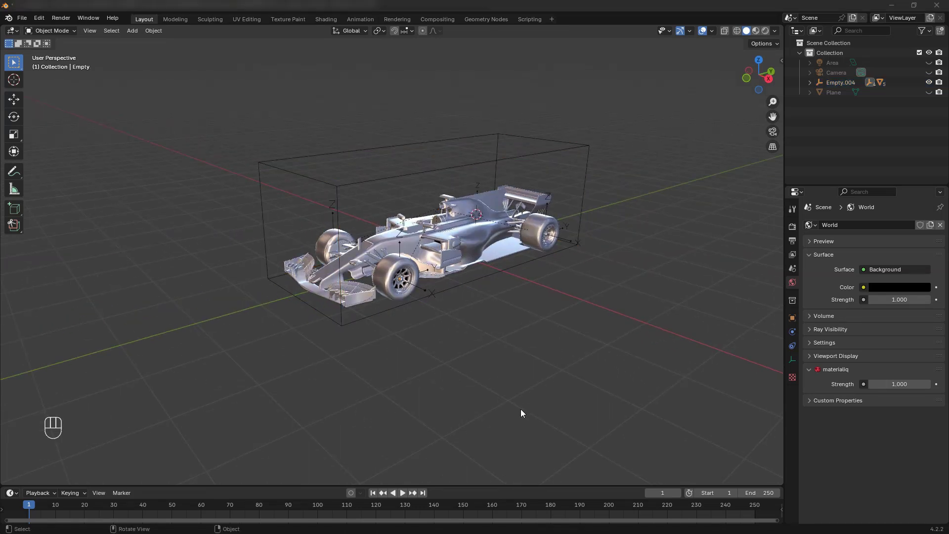
Select the empty of the left front wheel and display its transform values.
left_click(423, 290)
scroll(434, 348, "up", 4)
middle_click_drag(435, 347, 493, 320, "shift")
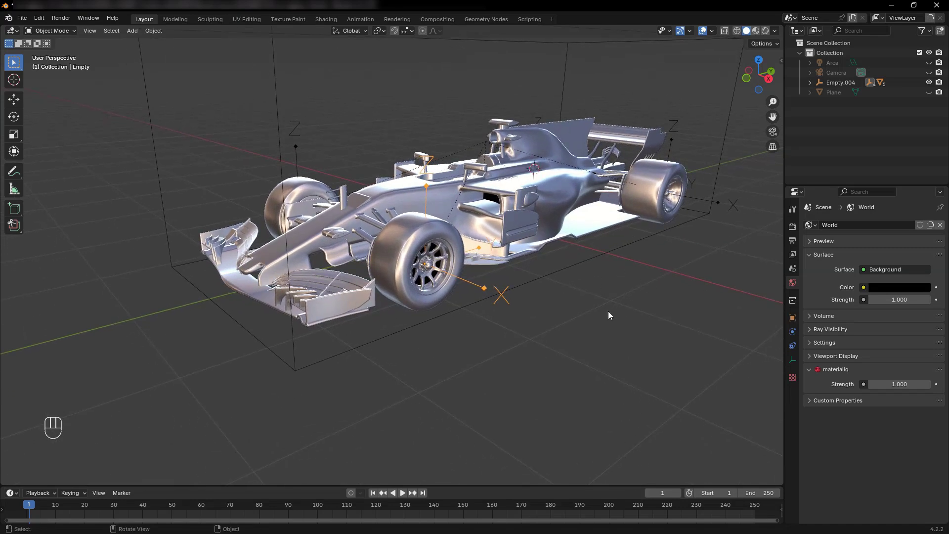
key("n")
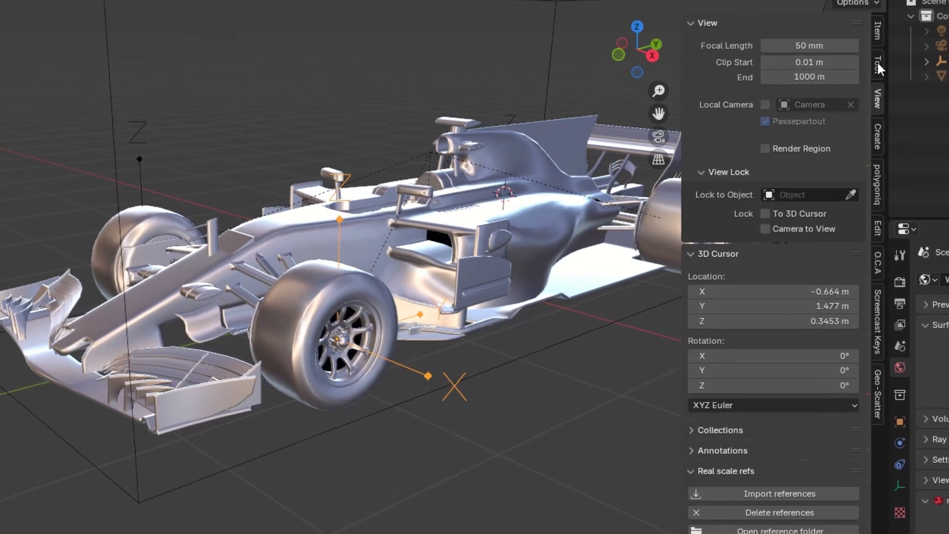
left_click(877, 30)
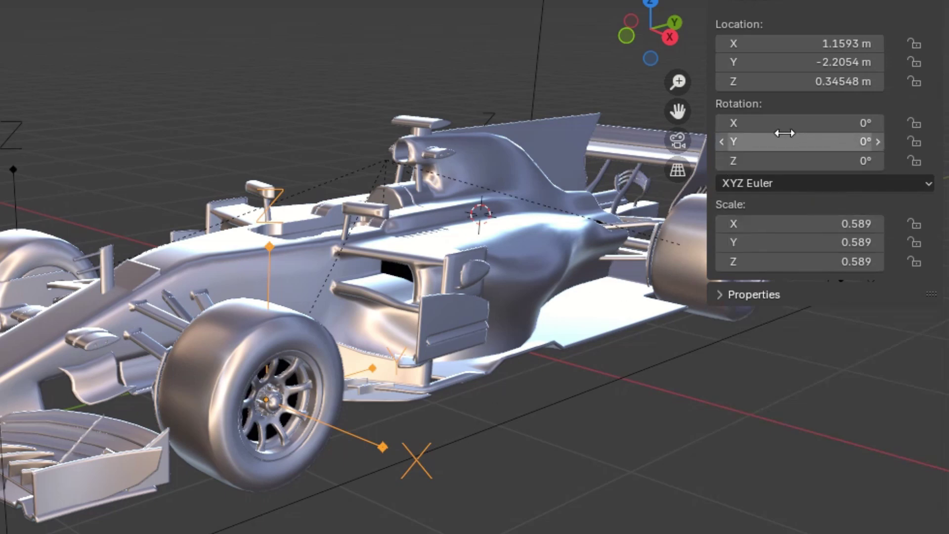
Test the wheel empty's X rotation at -10° and return it to 0°.
mouse_move(764, 122)
left_mouse_down()
mouse_move(940, 123)
mouse_move(782, 123)
left_mouse_up()
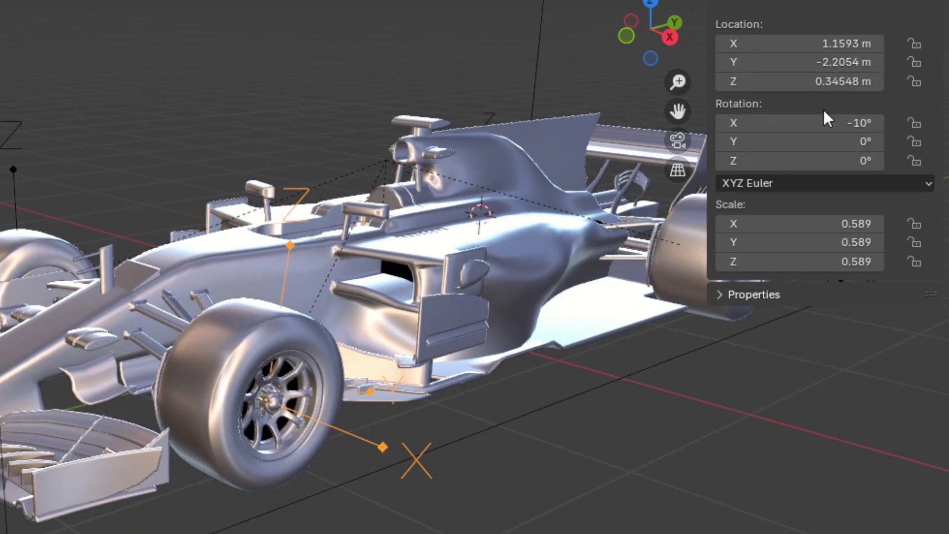
left_click_drag(809, 123, 821, 124)
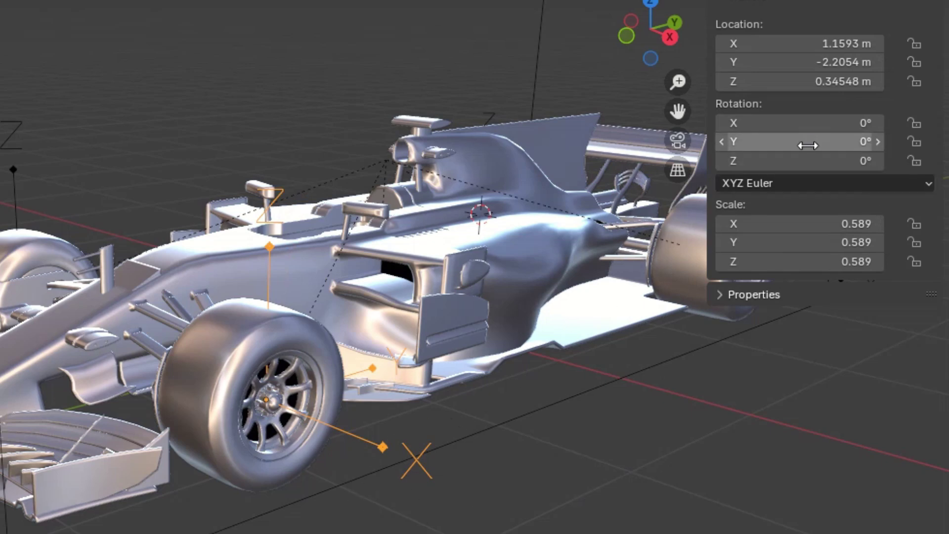
Add a driver to the left front wheel empty's X rotation with the scripted expression var*4.
right_click(812, 125)
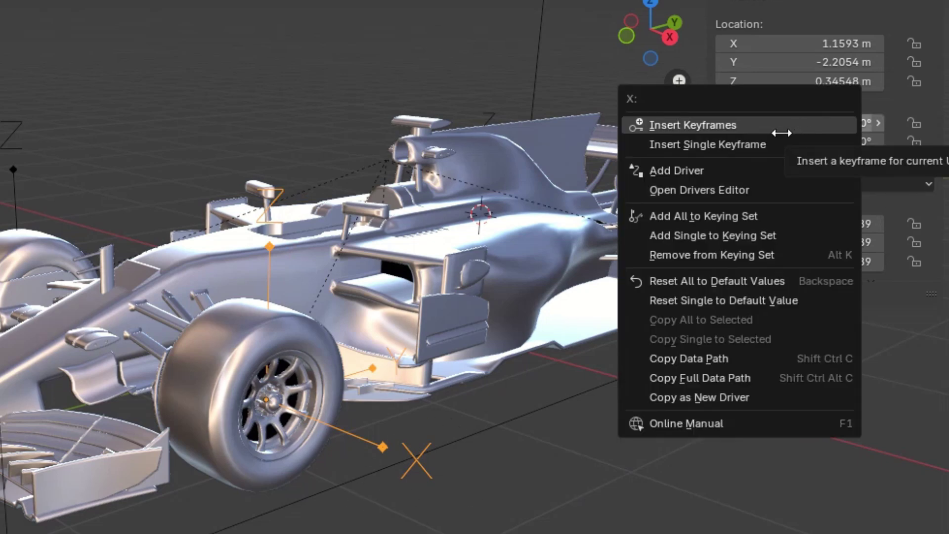
left_click(684, 170)
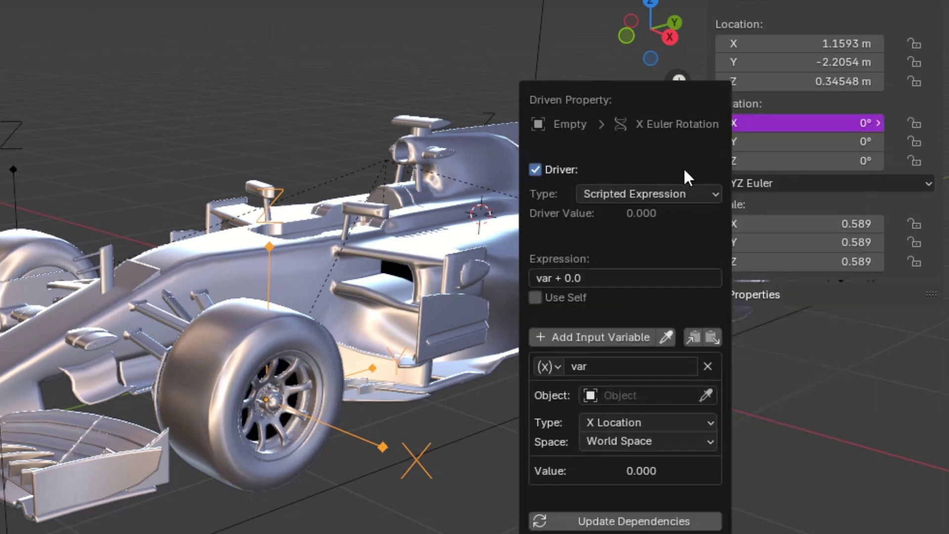
left_click(590, 280)
left_click(598, 276)
key("BackSpace")
key("BackSpace")
key("BackSpace")
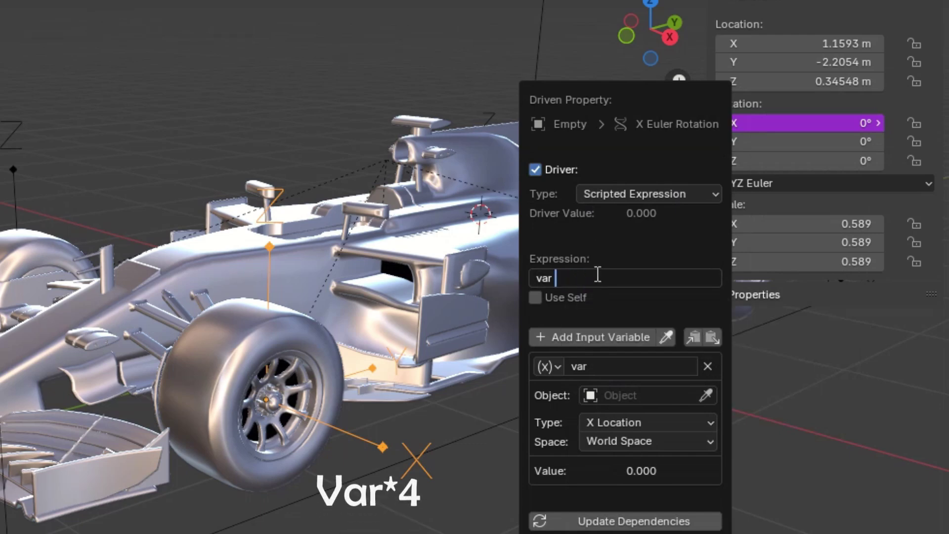
type("*")
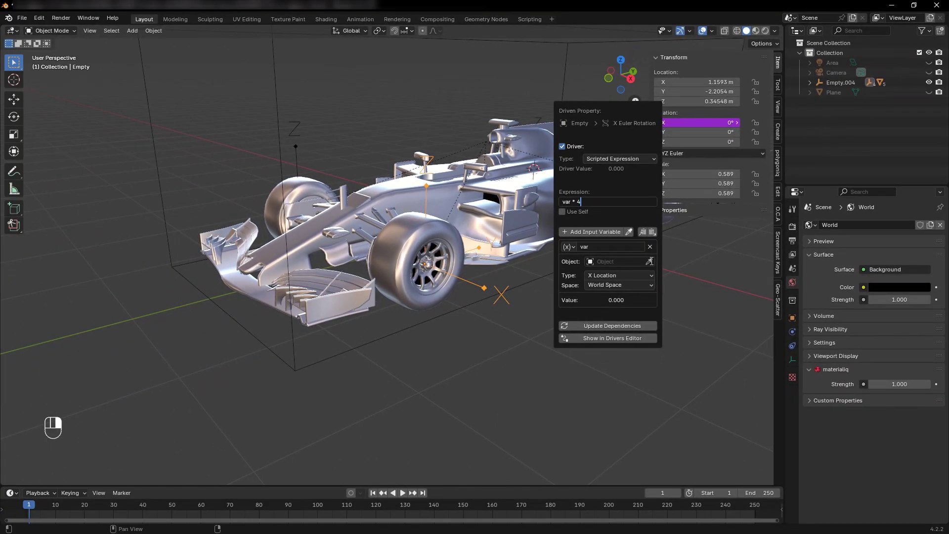
Make the driver variable read the cube empty's Y Location in Local Space.
left_click(649, 261)
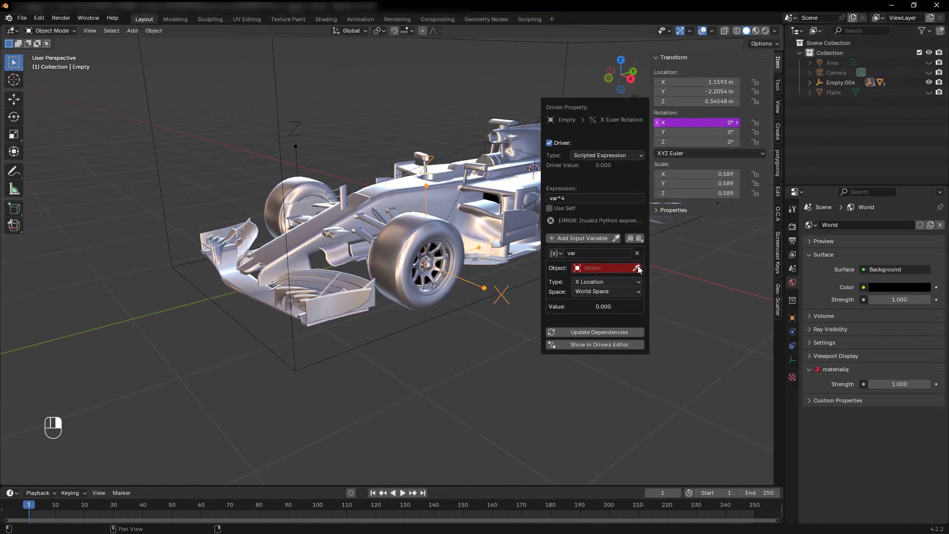
left_click(278, 93)
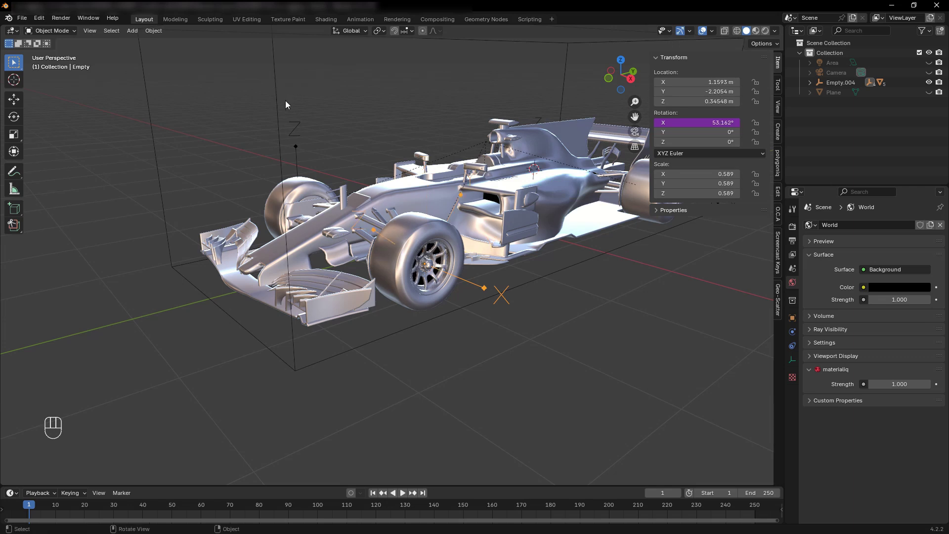
right_click(687, 124)
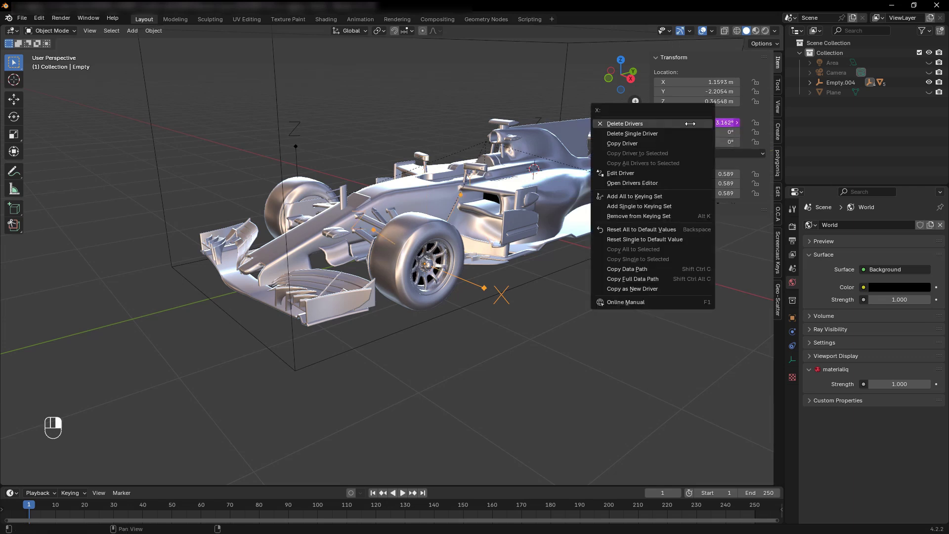
left_click(635, 171)
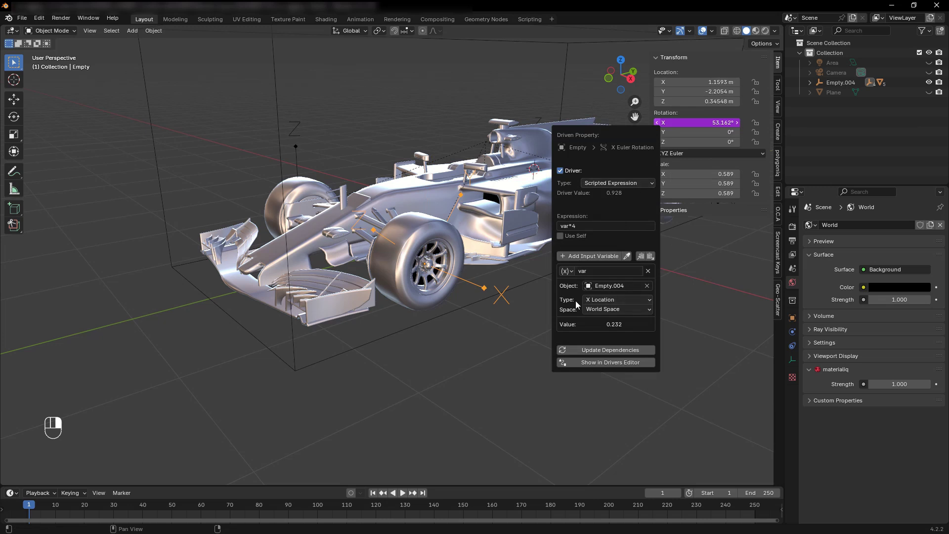
left_click(635, 298)
left_click(601, 321)
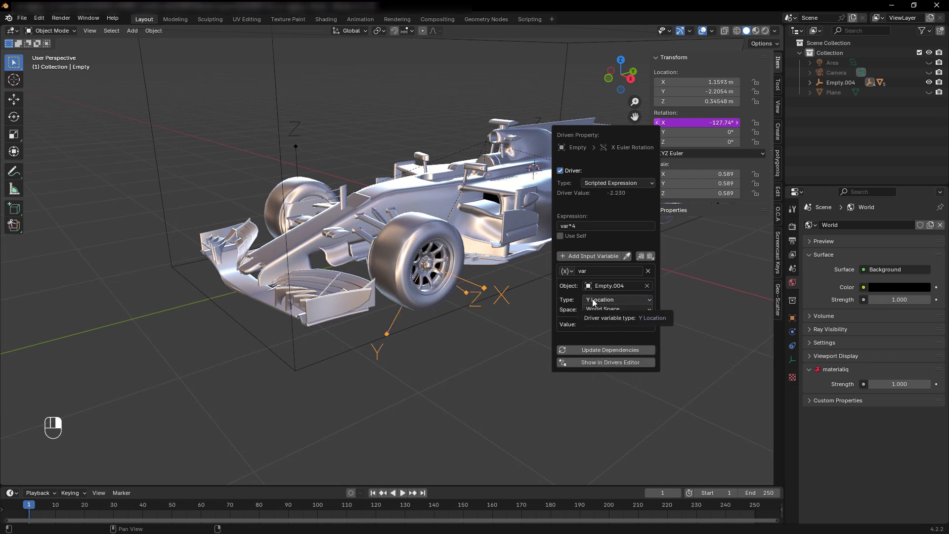
left_click(604, 309)
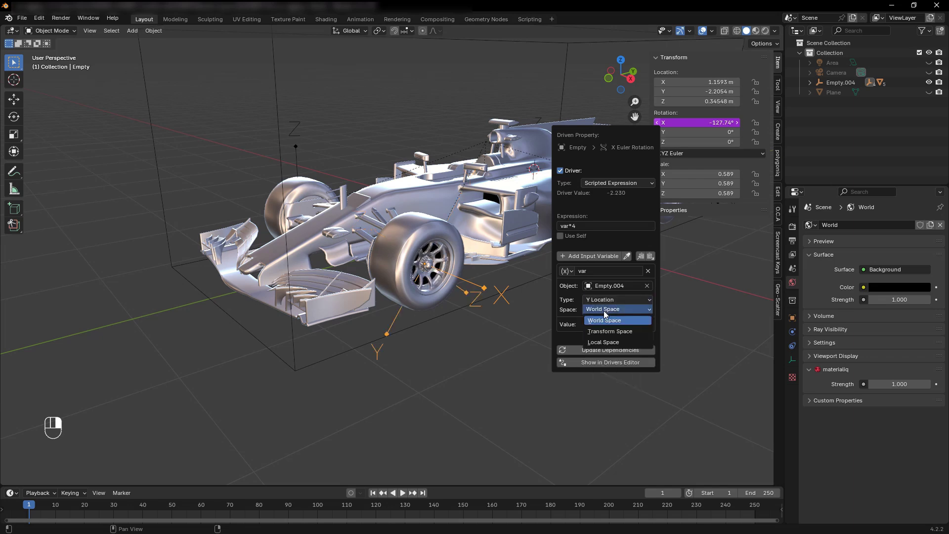
left_click(601, 343)
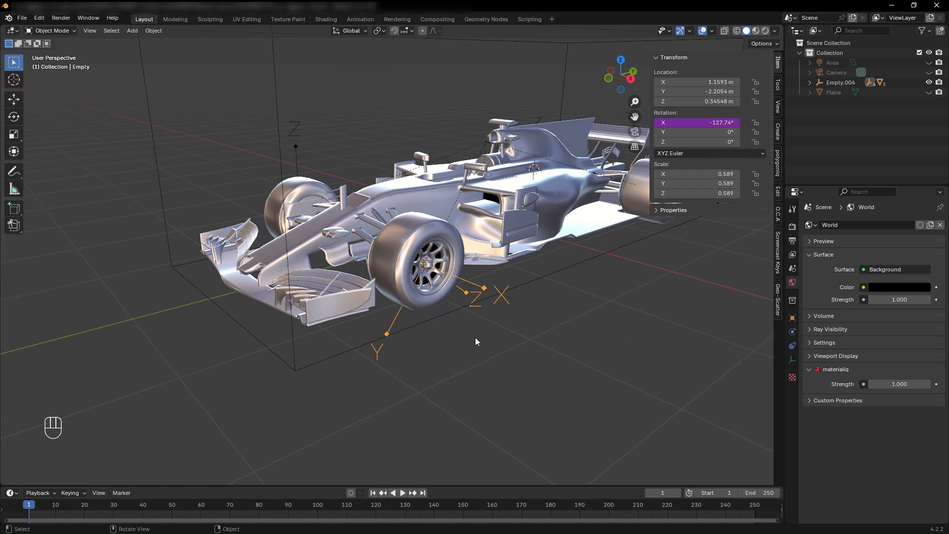
Try moving the cube empty along Y to check which way the driven left front wheel spins.
scroll(441, 345, "down", 3)
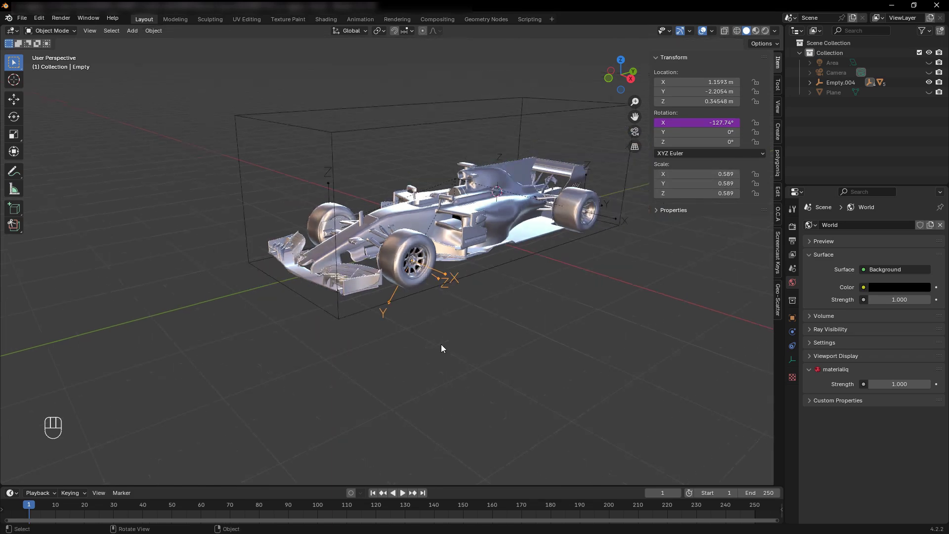
left_click(405, 157)
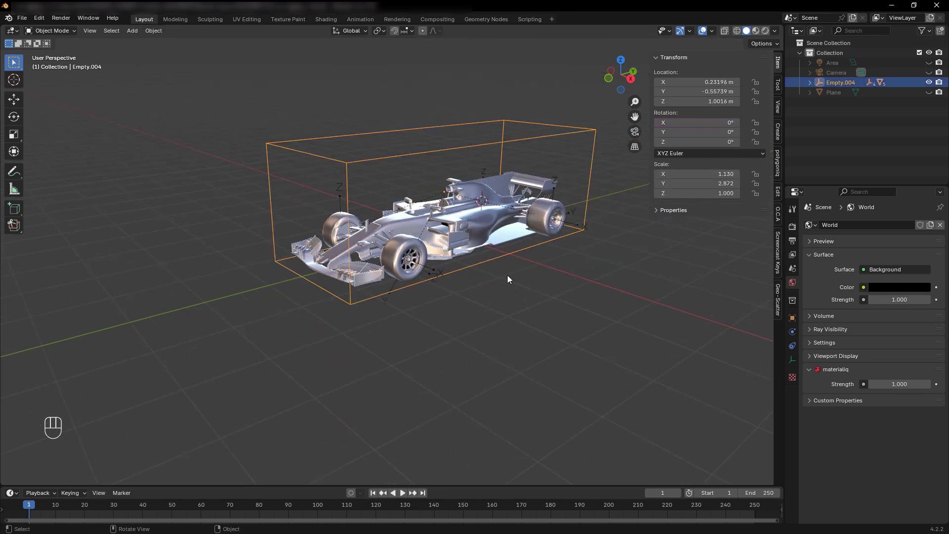
key("g")
key("y")
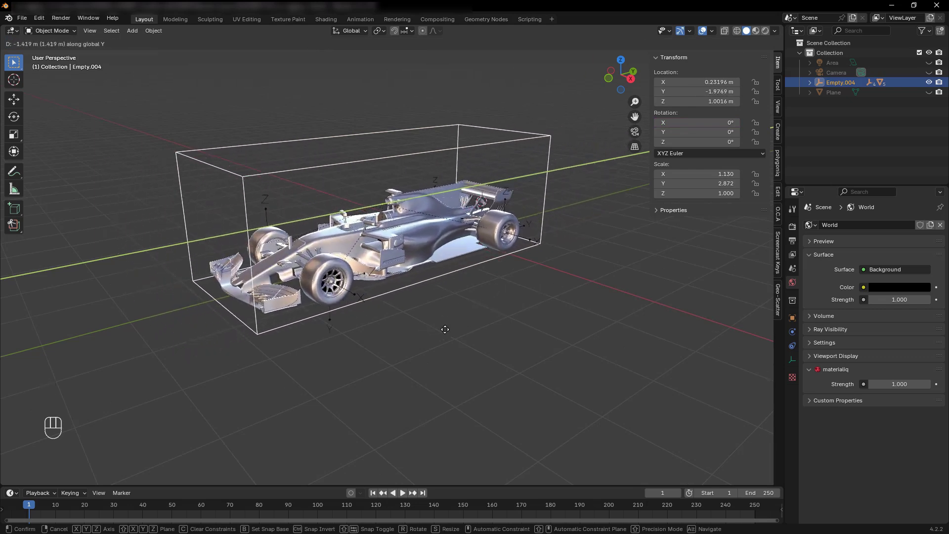
left_click(470, 323)
Change the driver expression on the left front wheel empty's X rotation to var*-4.
scroll(577, 248, "up", 5)
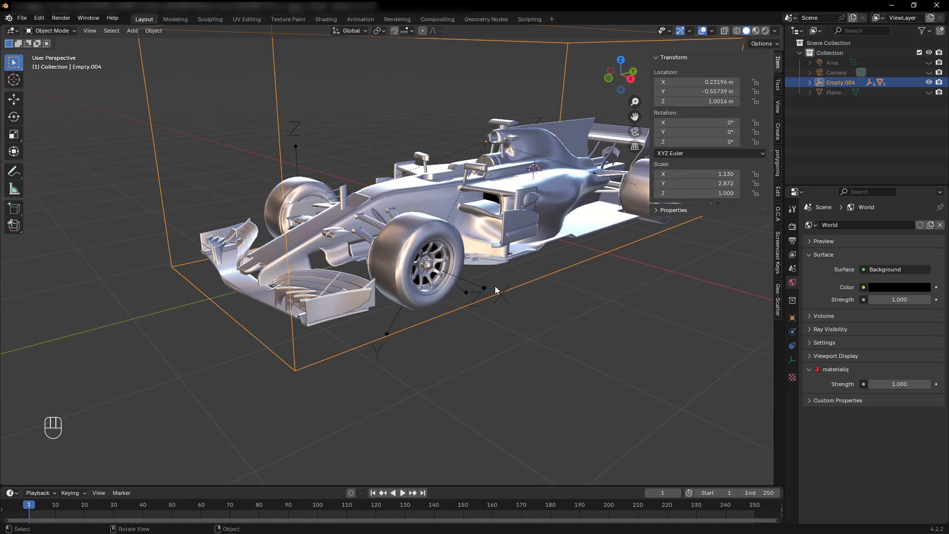
left_click(504, 300)
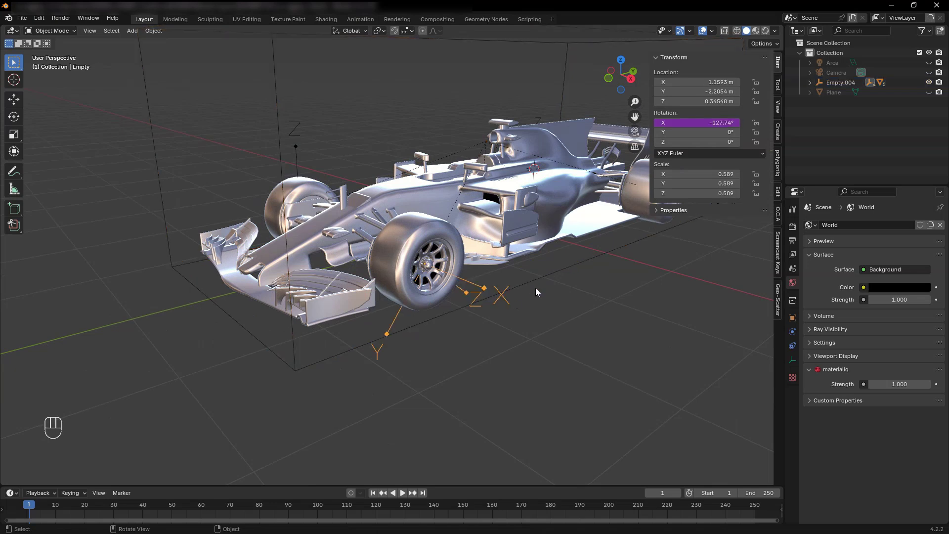
right_click(701, 124)
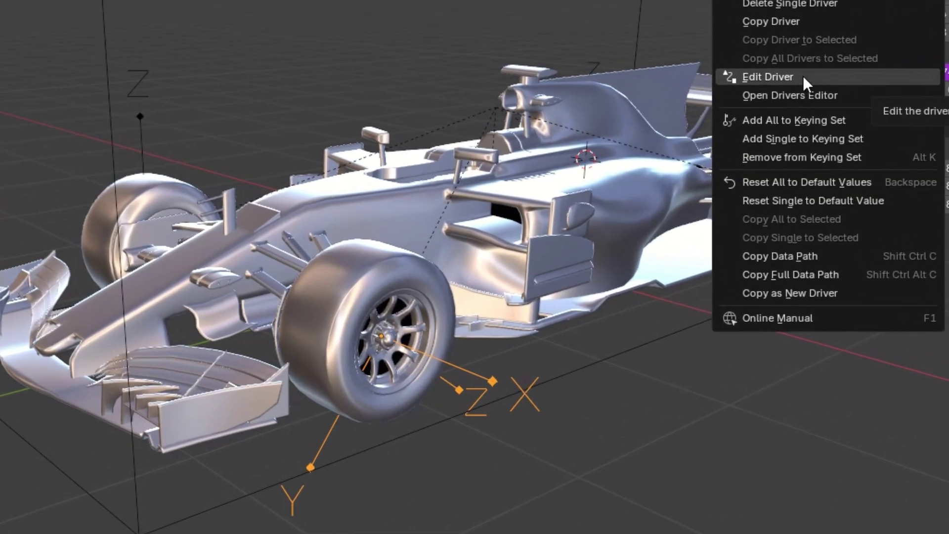
left_click(656, 124)
left_click(694, 179)
left_click(692, 177)
type("-4")
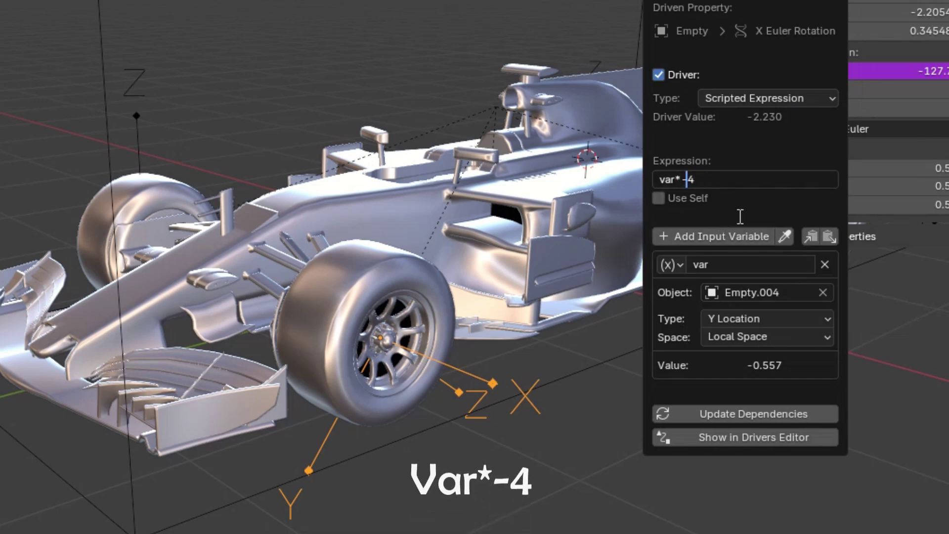
key("Return")
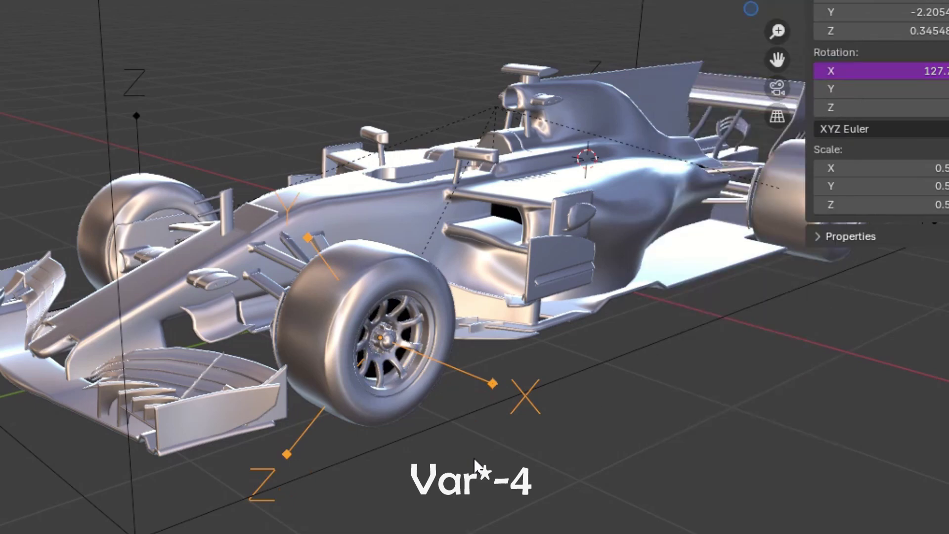
Try moving the cube empty along Y again to test the wheel's spin with the negative driver expression.
left_click(427, 432)
key("g")
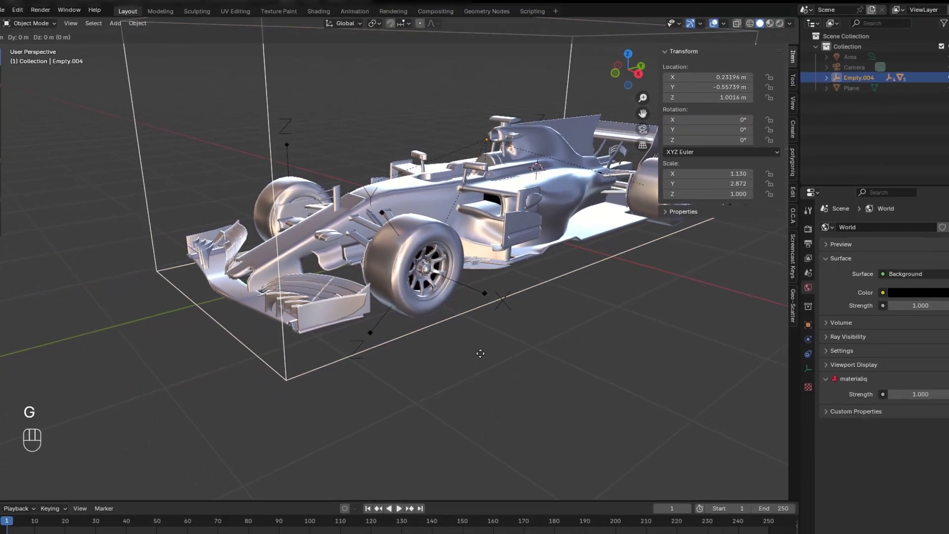
key("y")
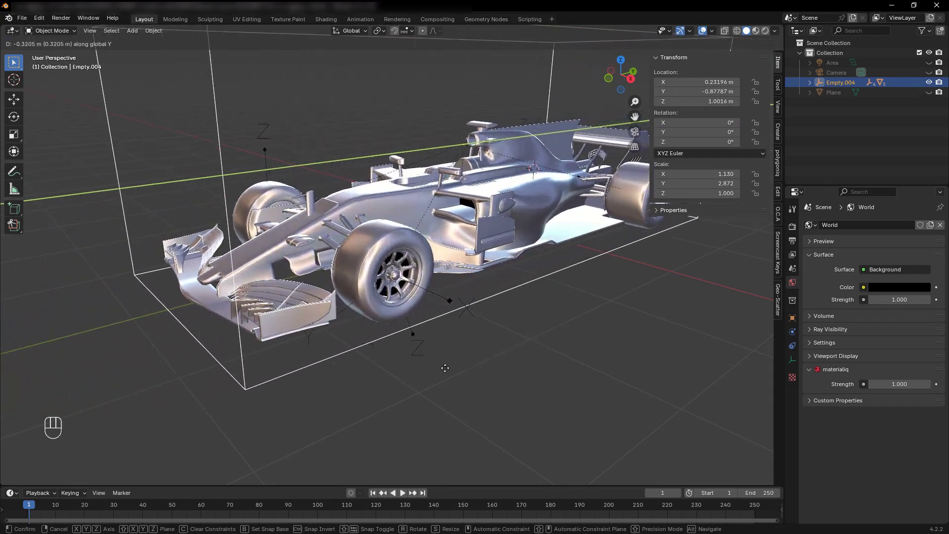
left_click(577, 378)
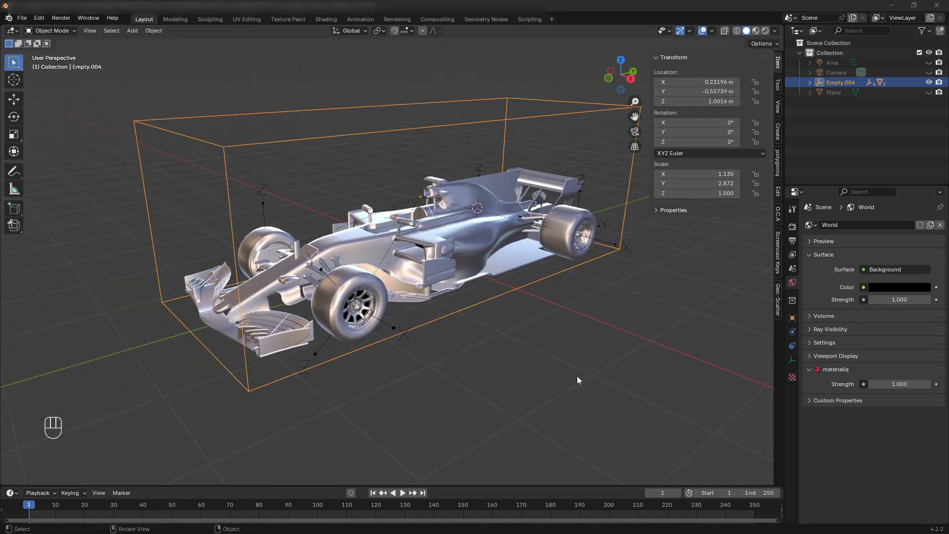
Copy the X rotation driver from the left front wheel's empty and paste it onto the left rear wheel empty's X rotation.
left_click(393, 330)
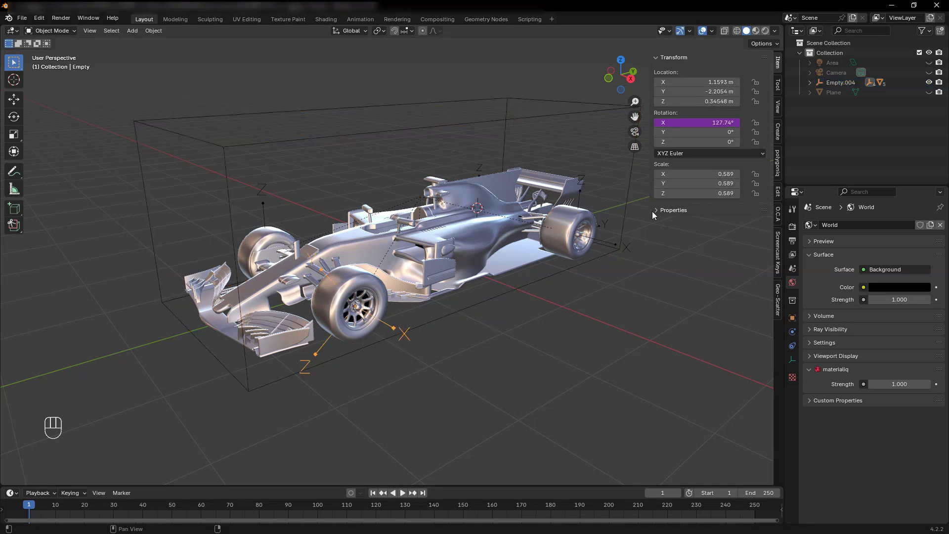
right_click(697, 122)
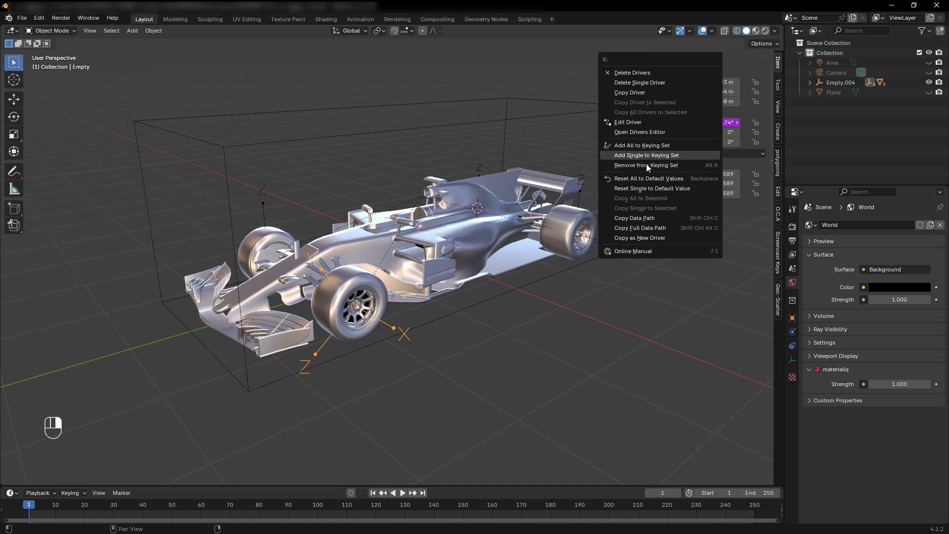
left_click(638, 92)
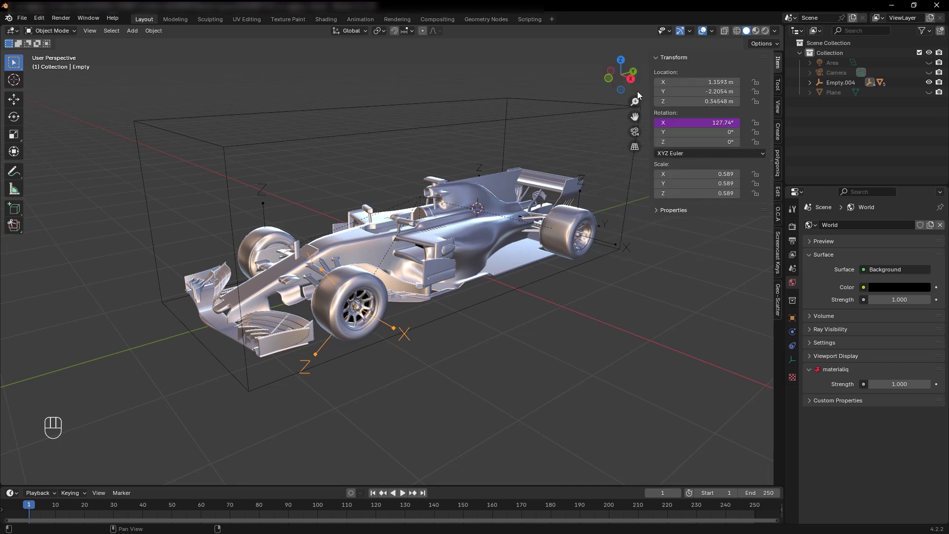
left_click(630, 248)
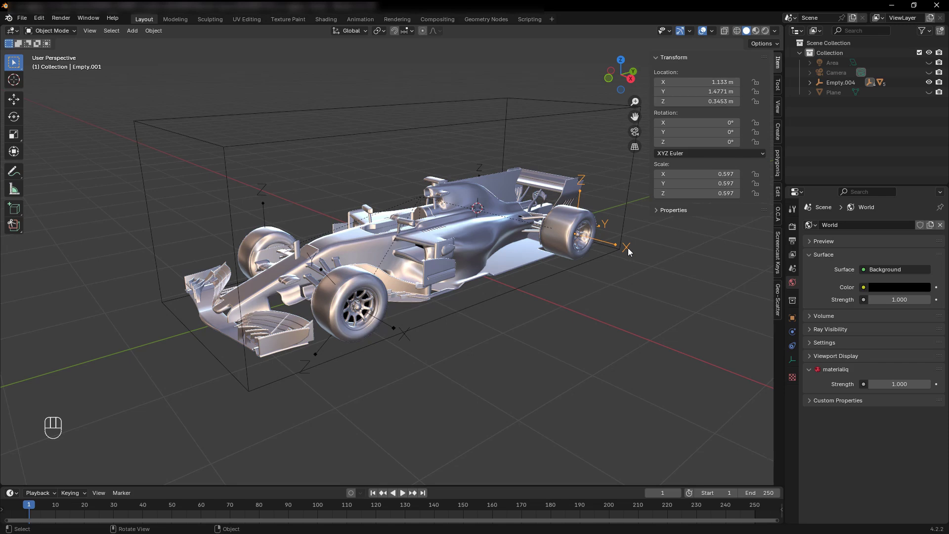
right_click(694, 123)
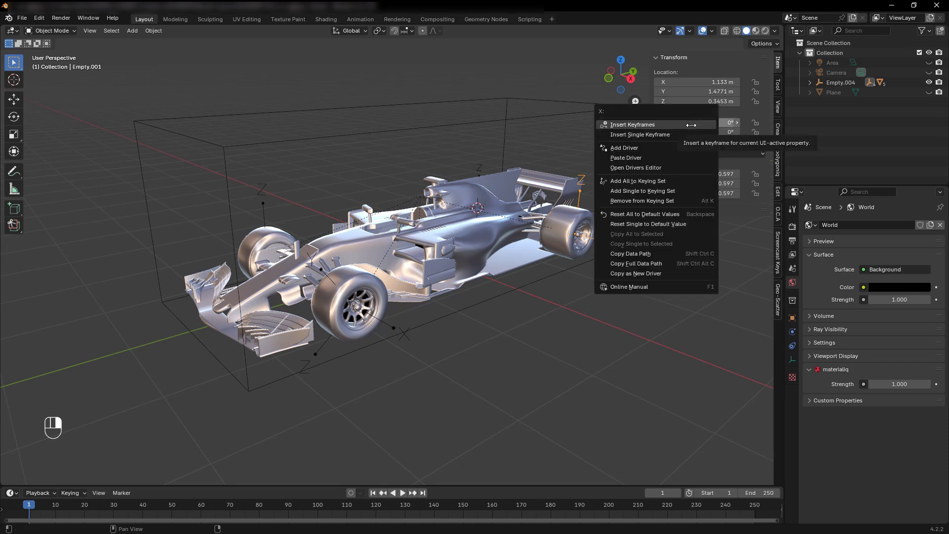
left_click(623, 158)
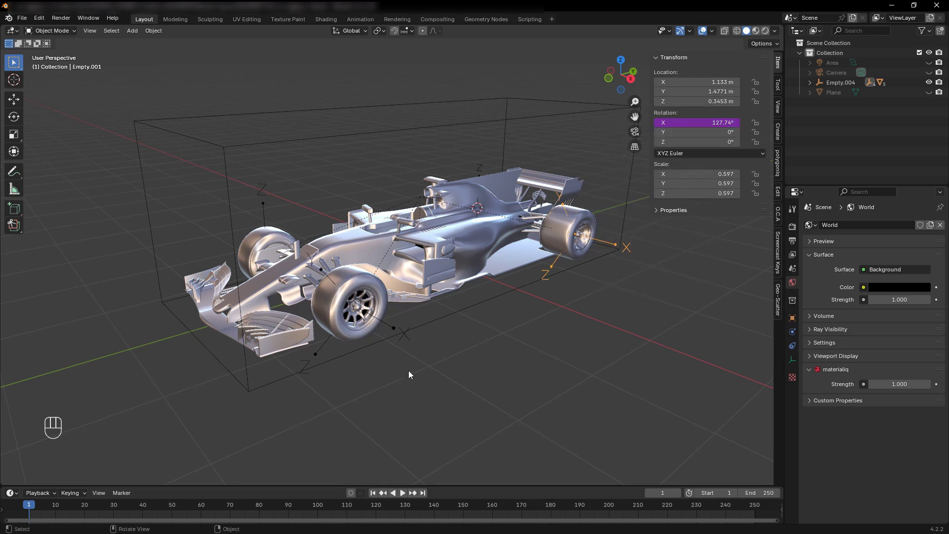
Paste the copied driver onto the X rotation of the right front wheel's empty.
middle_click_drag(383, 378, 509, 329)
left_click(463, 259)
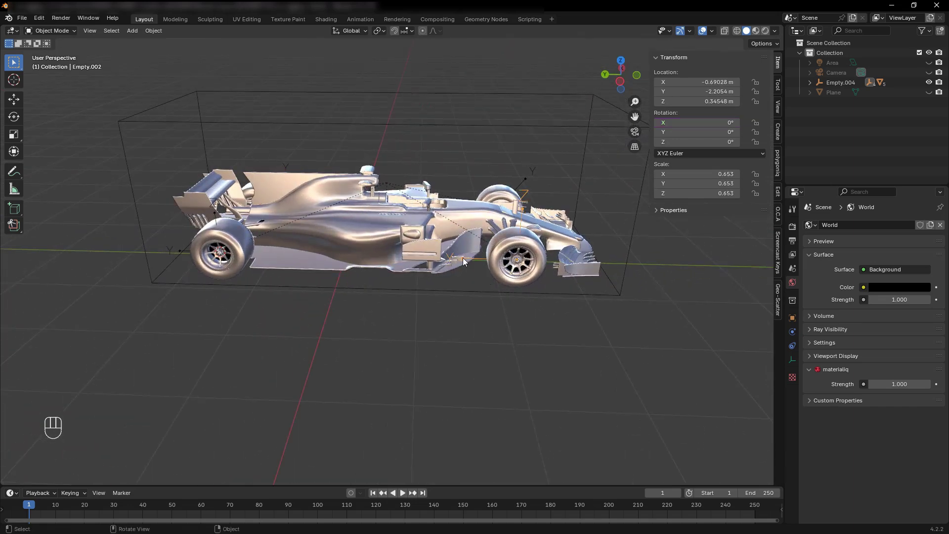
right_click(699, 121)
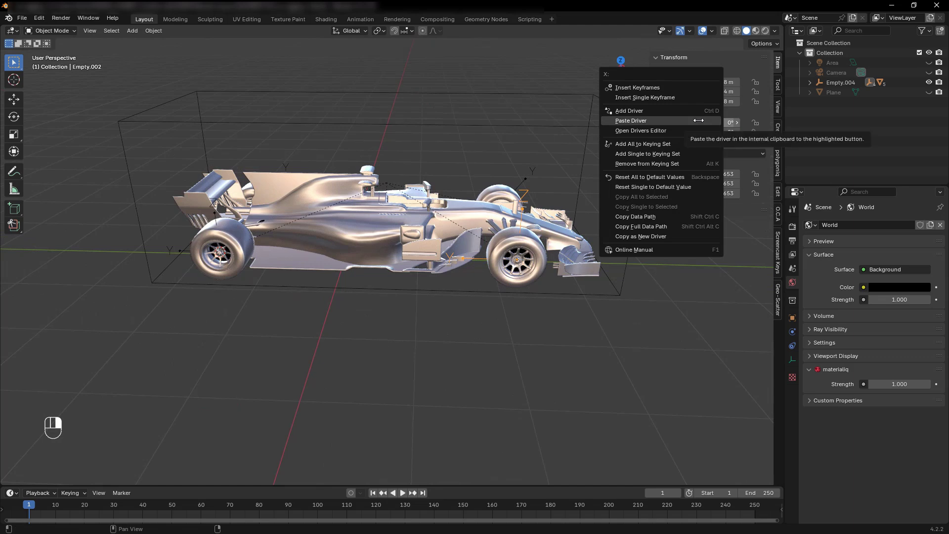
left_click(652, 122)
Paste the copied driver onto the X rotation of the right rear wheel's empty.
middle_click_drag(428, 356, 530, 339)
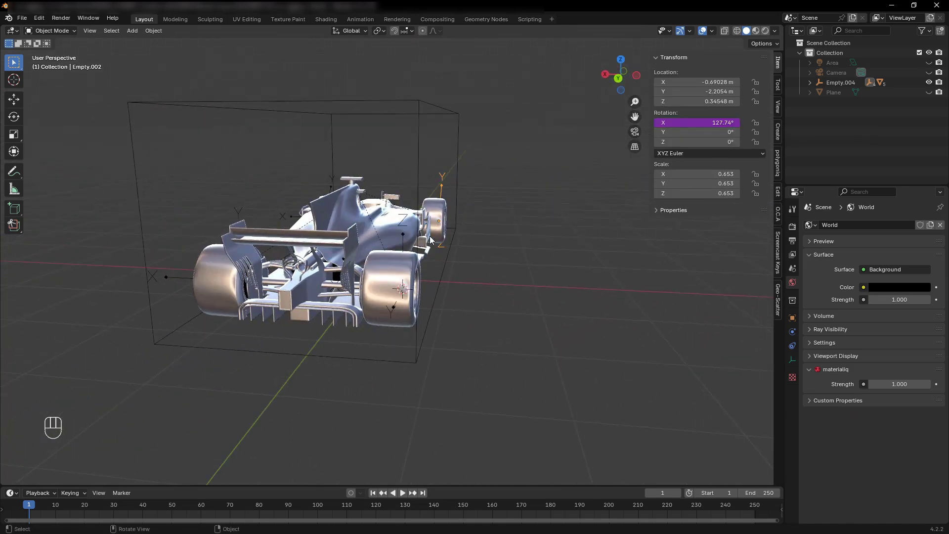
left_click(392, 313)
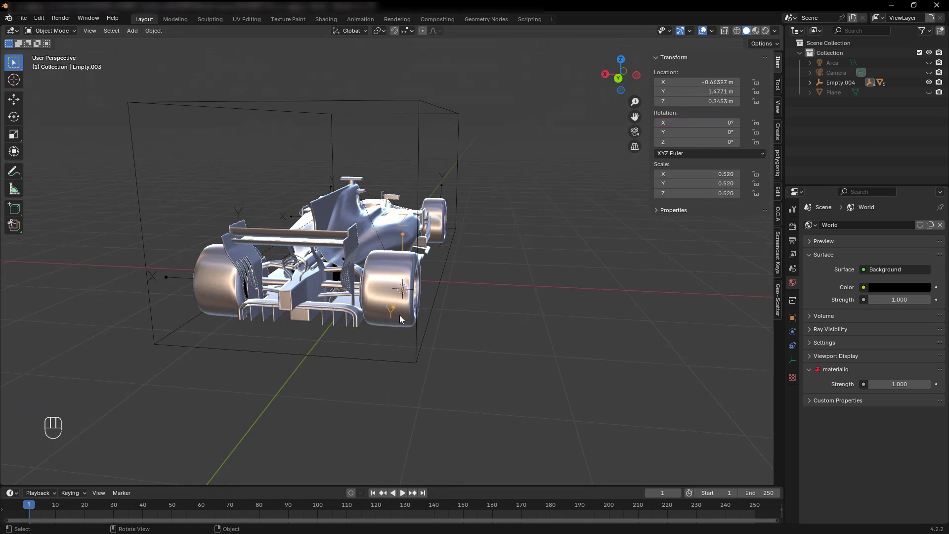
left_click(692, 123)
left_click(551, 258)
right_click(693, 122)
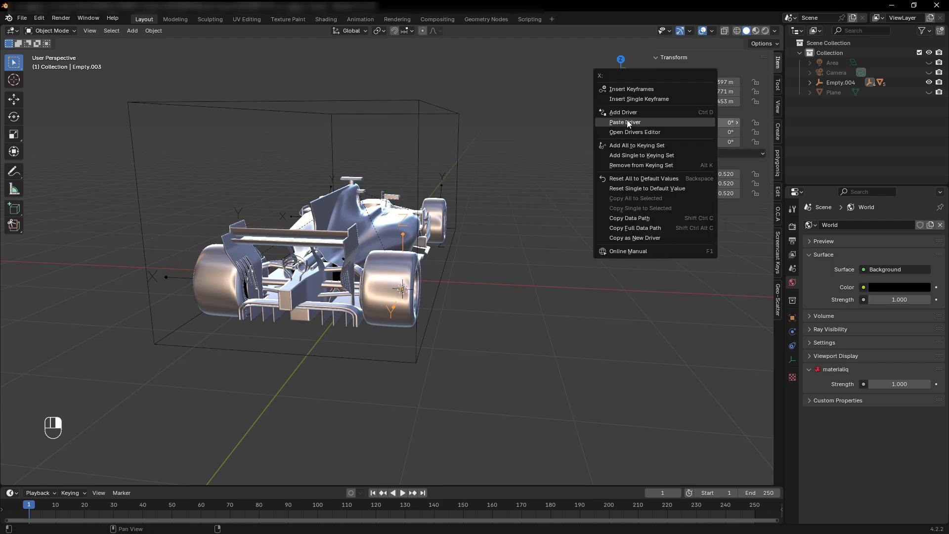
left_click(670, 122)
Select the left rear and left front wheel empties in turn to check the driver on their X rotation.
middle_click_drag(322, 352, 400, 375)
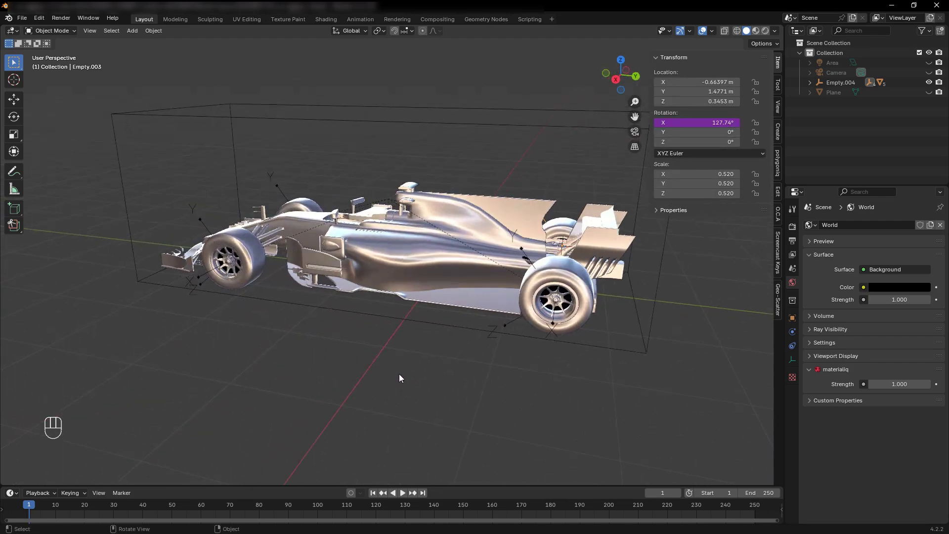
left_click(491, 337)
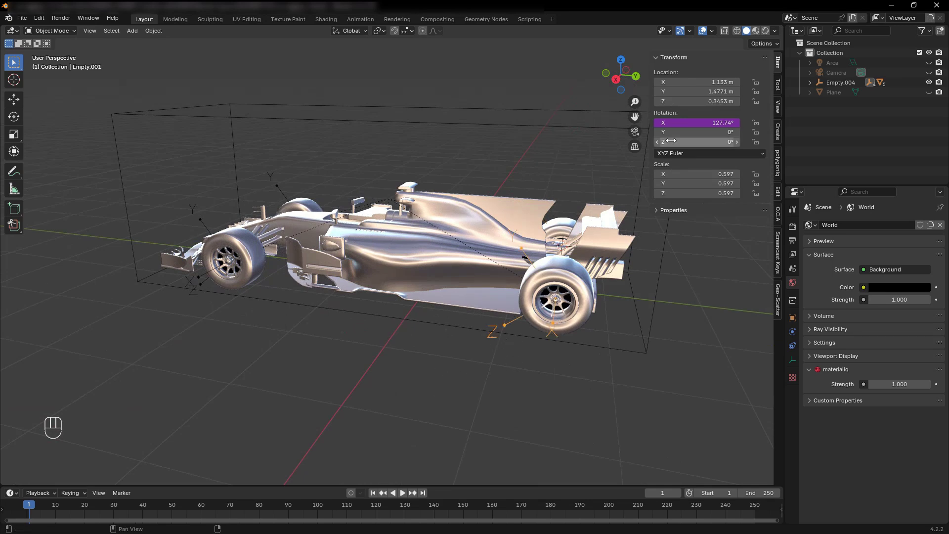
middle_click_drag(193, 301, 329, 329)
left_click(482, 349)
middle_click_drag(452, 378, 466, 306)
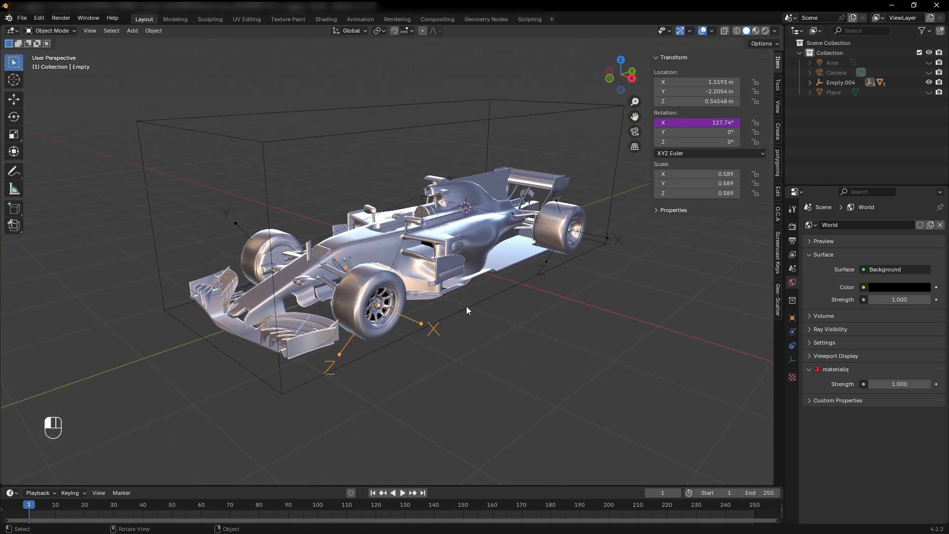
Move the parent cube empty along Y to about -1.18 m to test the spin of all the wheels.
left_click(466, 307)
key("g")
key("y")
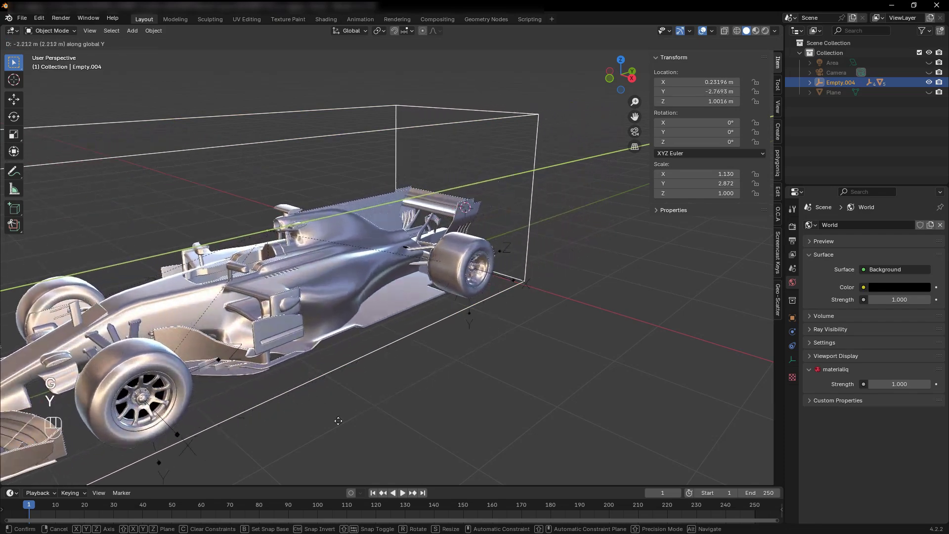
mouse_move(279, 439)
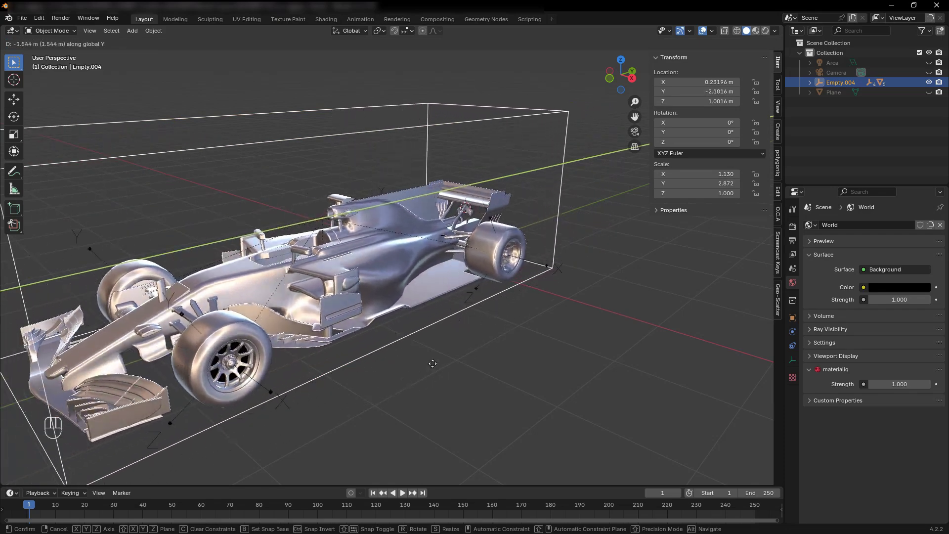
mouse_move(556, 287)
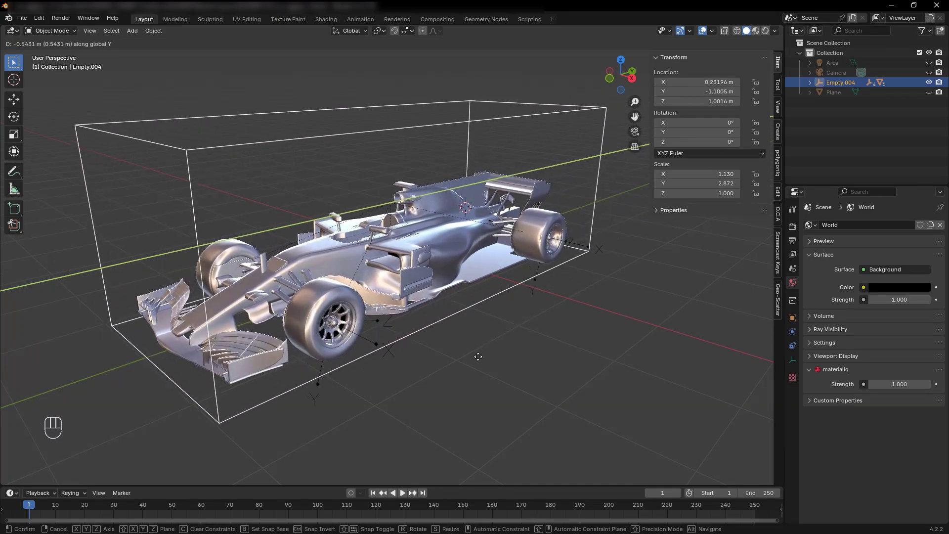
left_click(360, 400)
Move the cube empty along Y again to test the wheels on the car's opposite side.
middle_click_drag(360, 401, 482, 408)
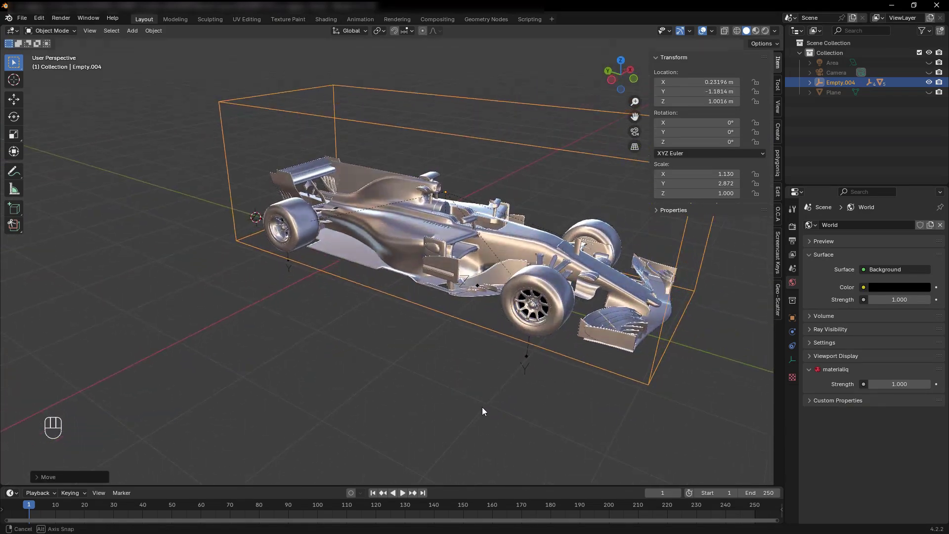
key("g")
key("y")
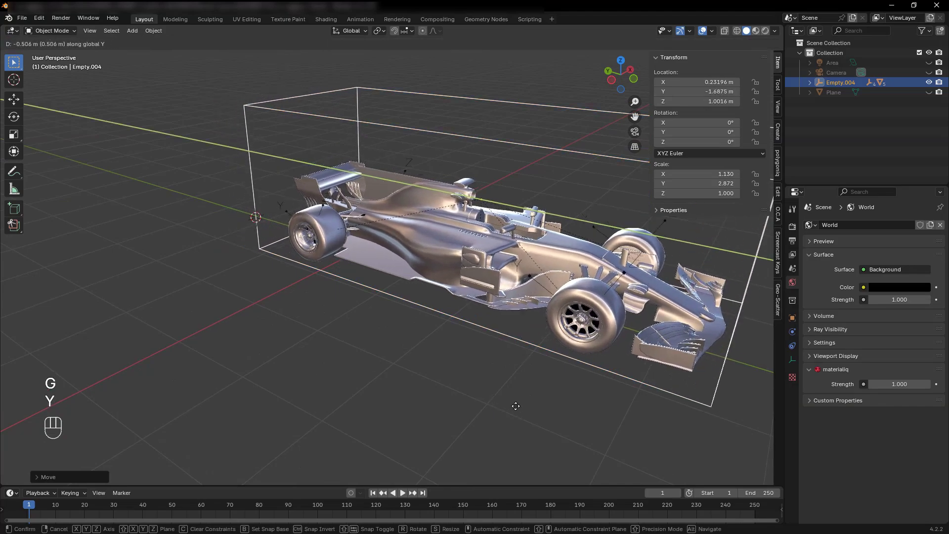